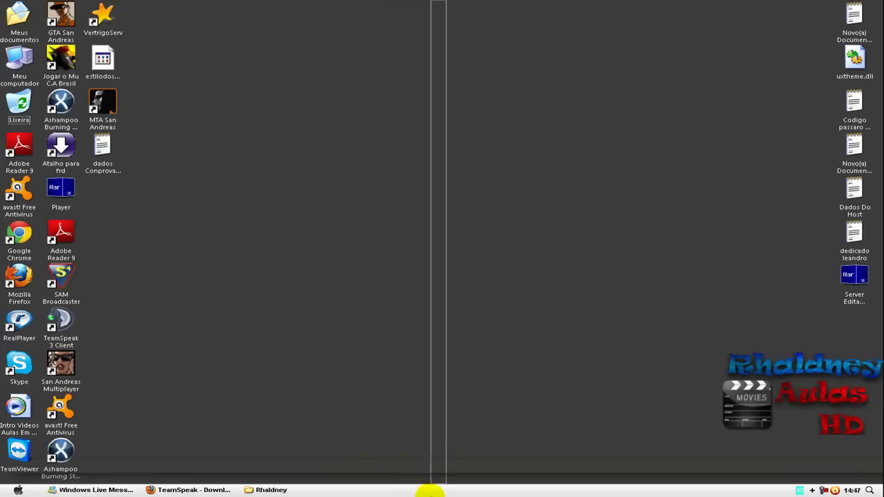
Step: Switch to Firefox and copy the full address of the TeamSpeak downloads page
drag(449, 107, 333, 146)
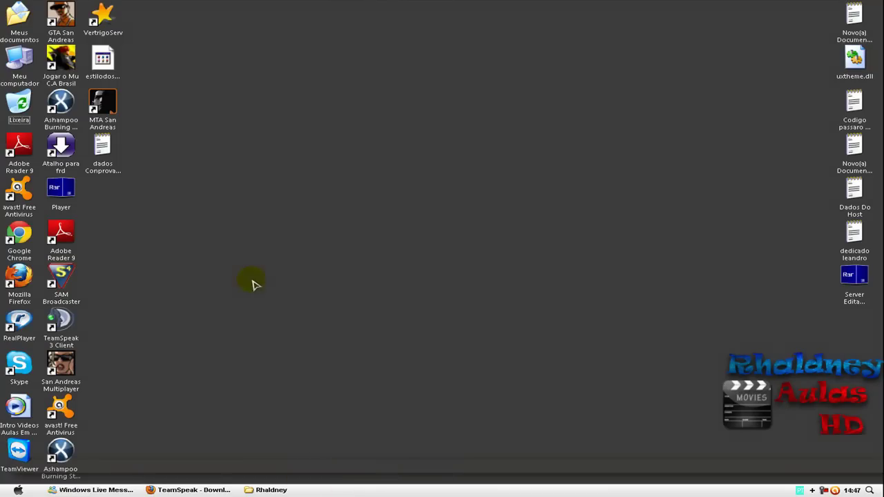
click(200, 490)
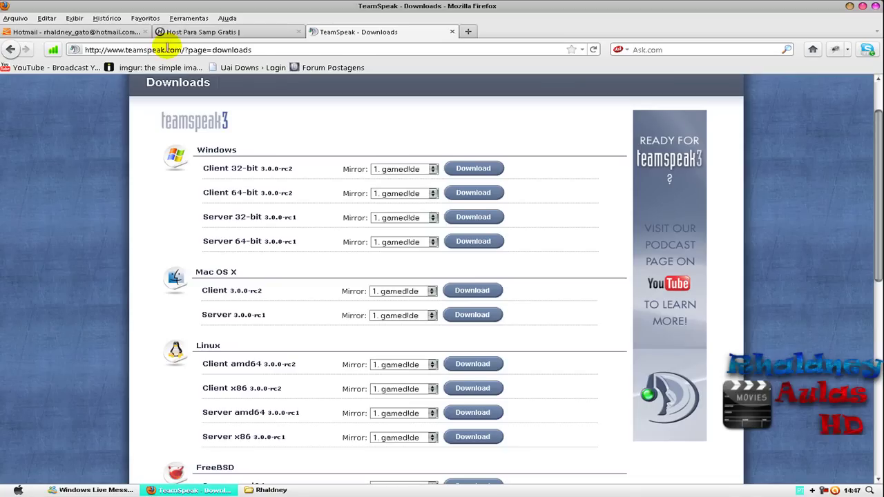
click(197, 49)
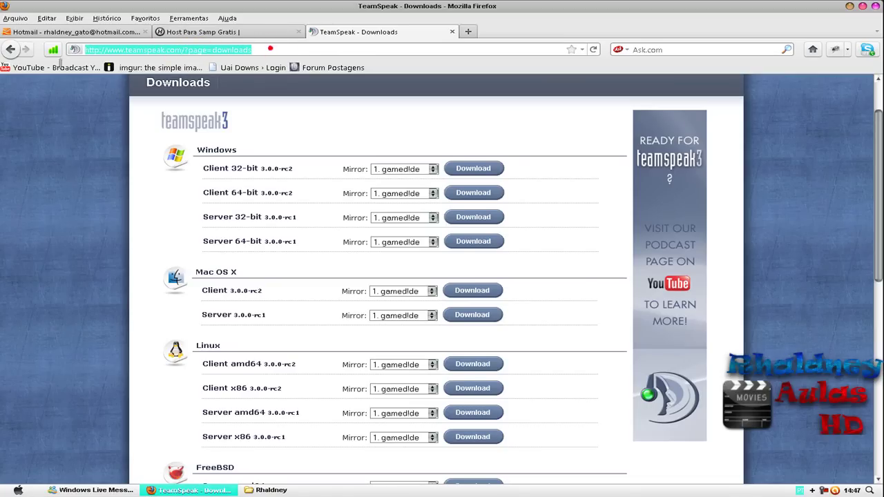
right_click(176, 50)
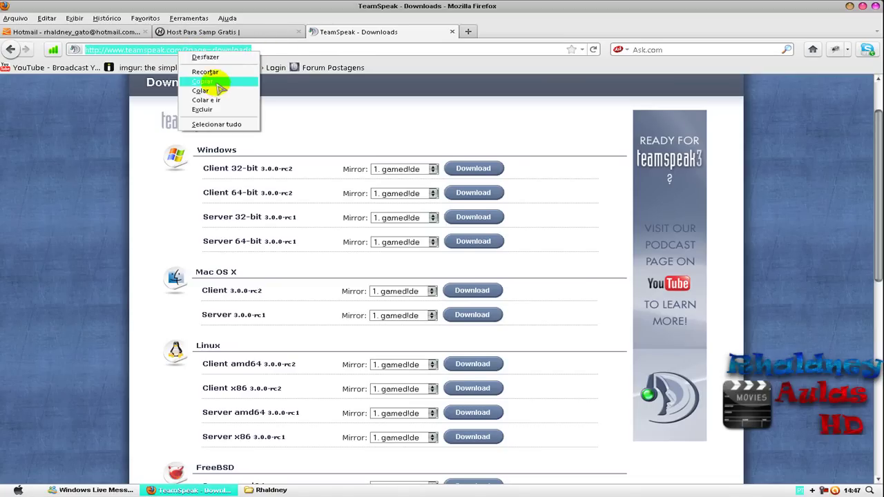
click(211, 81)
key(super)
key(super)
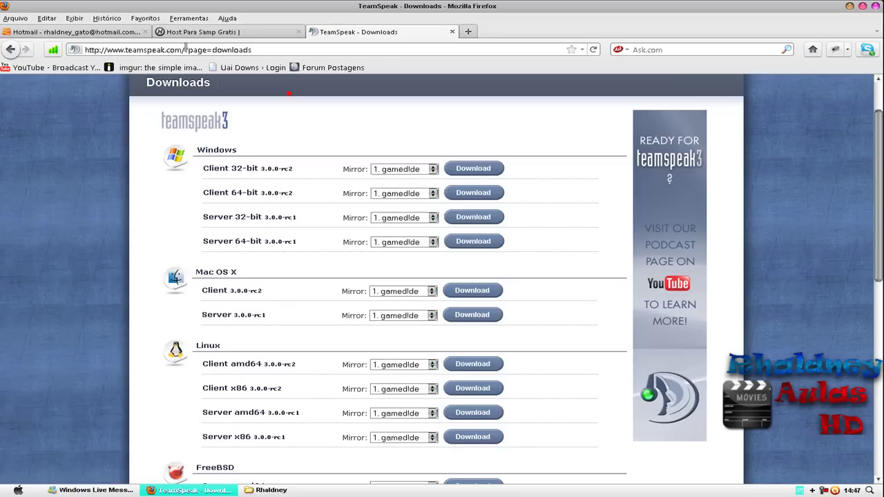
drag(136, 50, 179, 50)
right_click(131, 51)
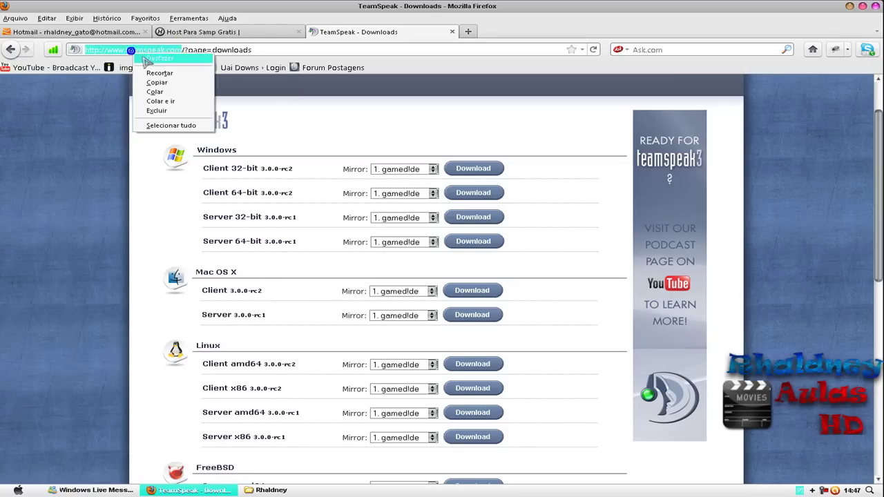
click(158, 86)
key(super)
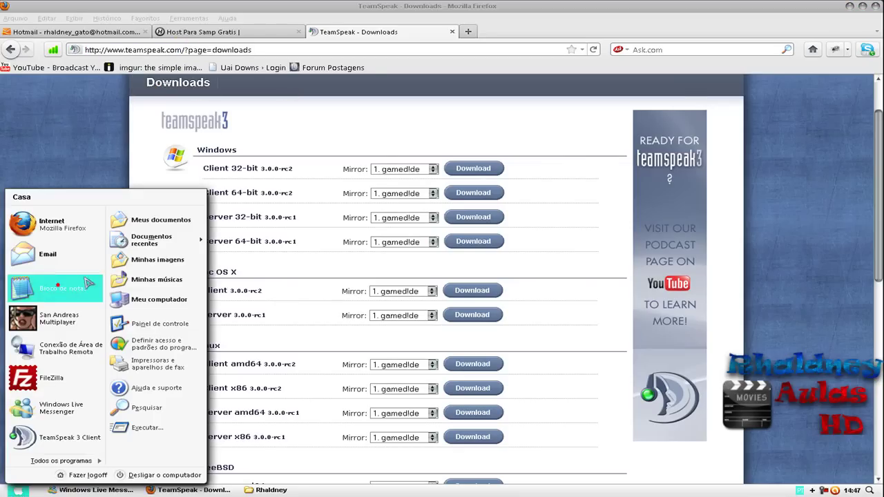
click(62, 288)
right_click(291, 205)
click(316, 243)
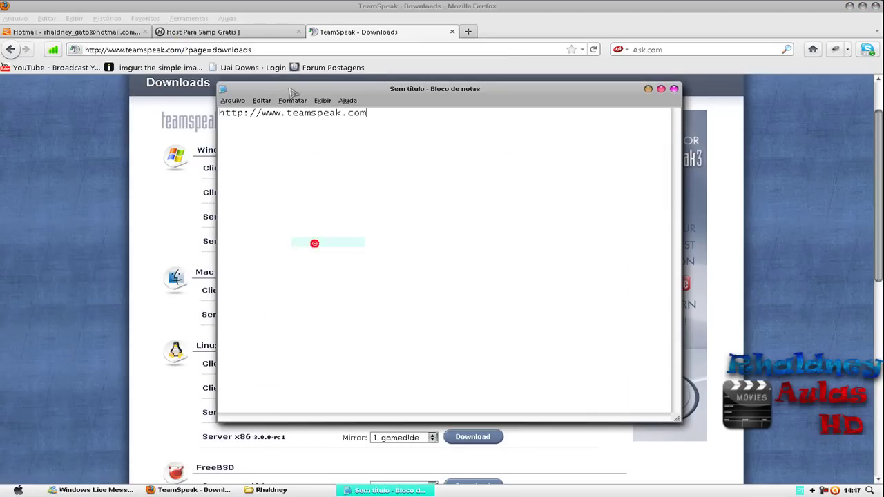
Step: Enlarge the Notepad font so the pasted address is easier to read
click(293, 100)
click(305, 123)
click(414, 228)
click(415, 243)
click(464, 190)
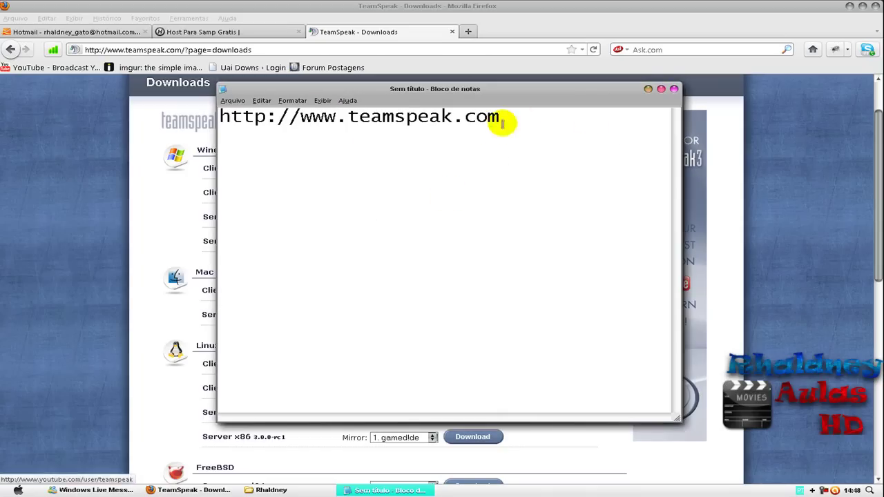
Step: Highlight the pasted address, then close Notepad without saving the document
double_click(573, 112)
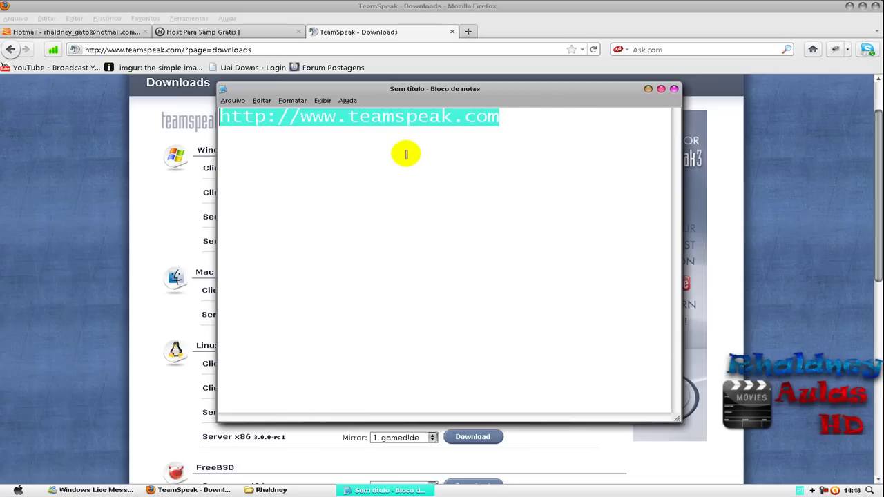
click(674, 89)
click(454, 277)
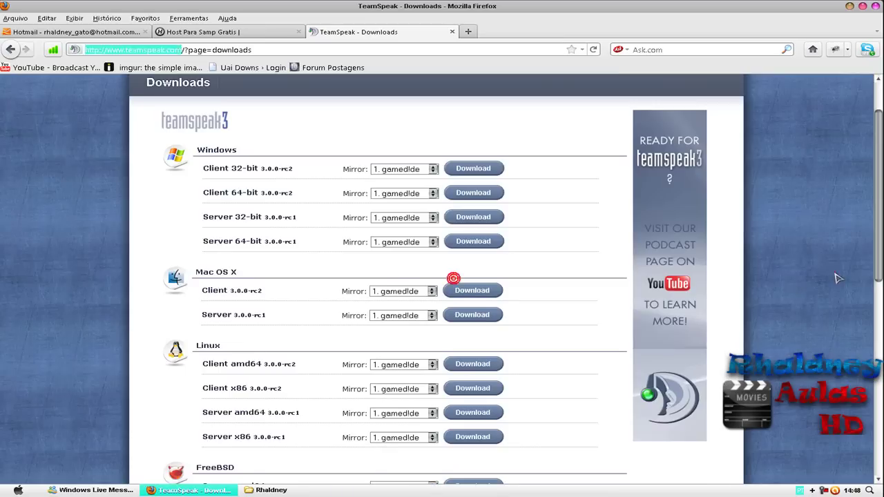
Step: Open the TeamSpeak 3 downloads page of the TeamSpeak website
scroll(834, 276, up, 2)
mouse_move(718, 115)
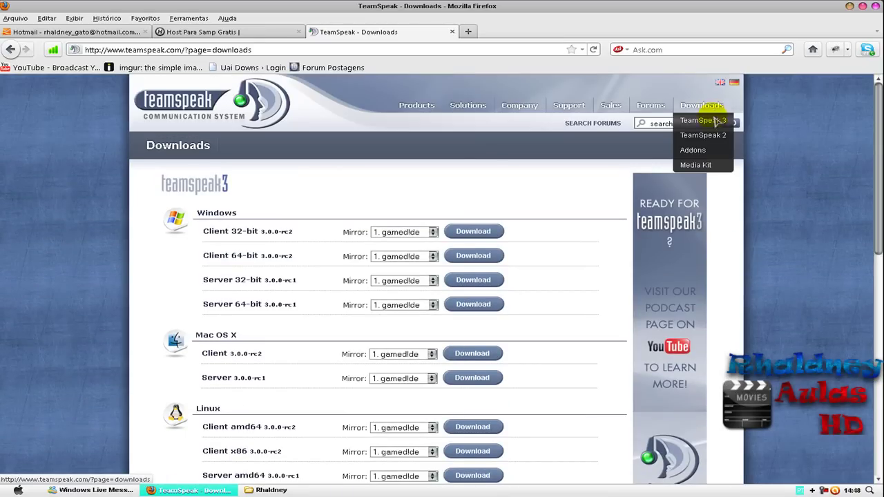
click(715, 123)
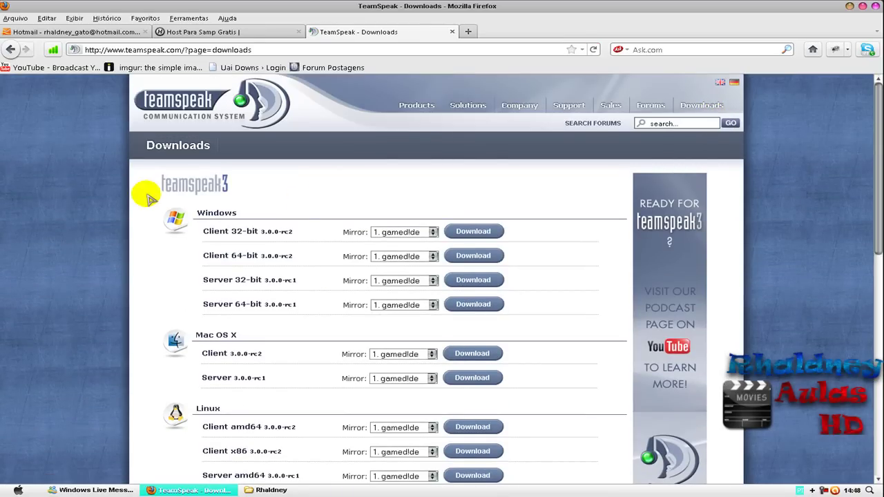
Step: Examine the TeamSpeak 3 client and server downloads for each operating system and the mirrors for the Windows 32-bit client
scroll(147, 197, down, 15)
scroll(147, 196, up, 8)
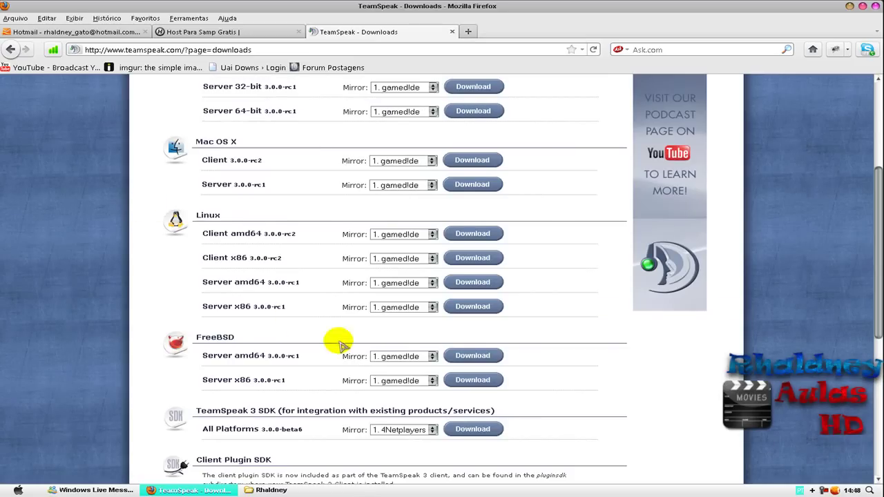
scroll(365, 366, down, 2)
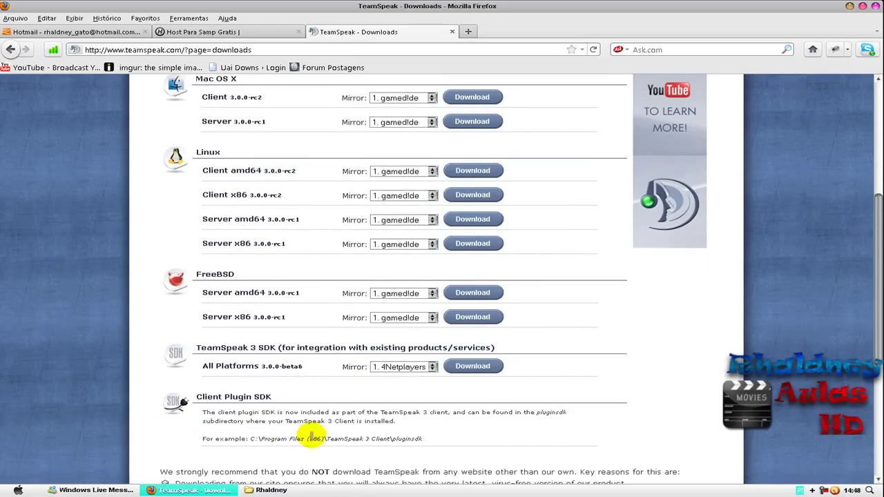
scroll(528, 314, up, 3)
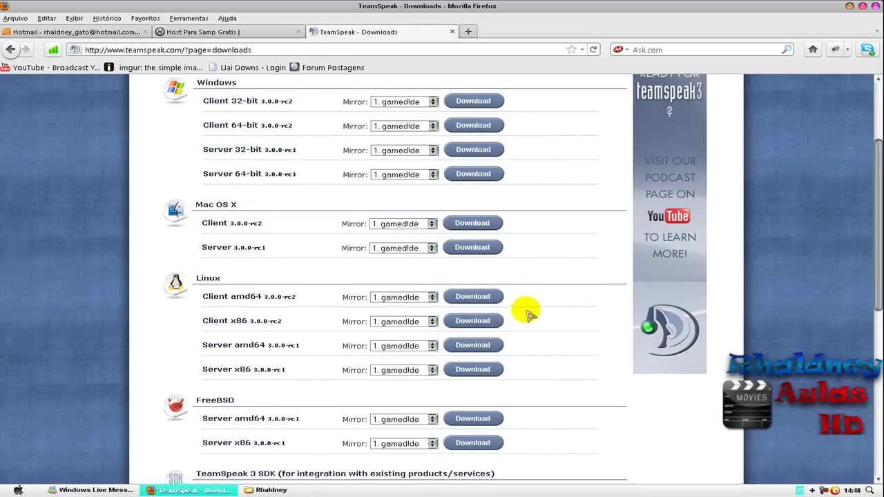
drag(235, 400, 200, 403)
scroll(220, 281, down, 2)
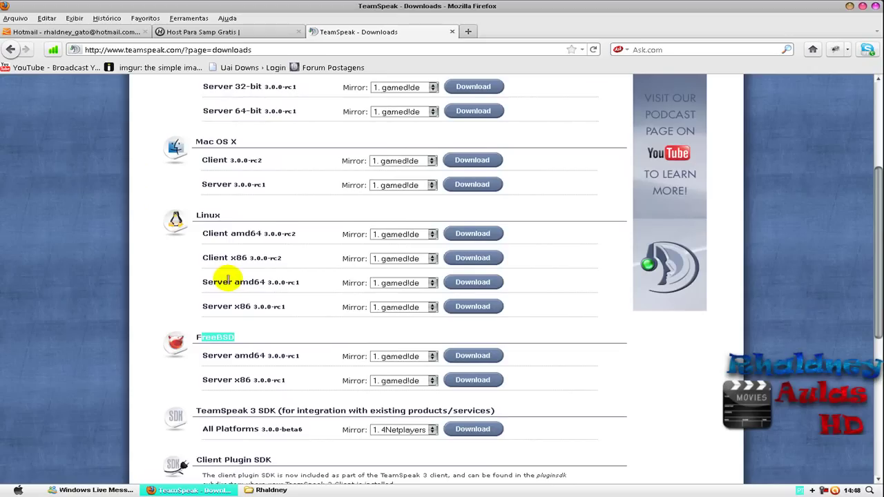
scroll(214, 258, up, 5)
drag(234, 334, 204, 335)
drag(241, 214, 179, 218)
click(310, 219)
click(405, 232)
click(410, 246)
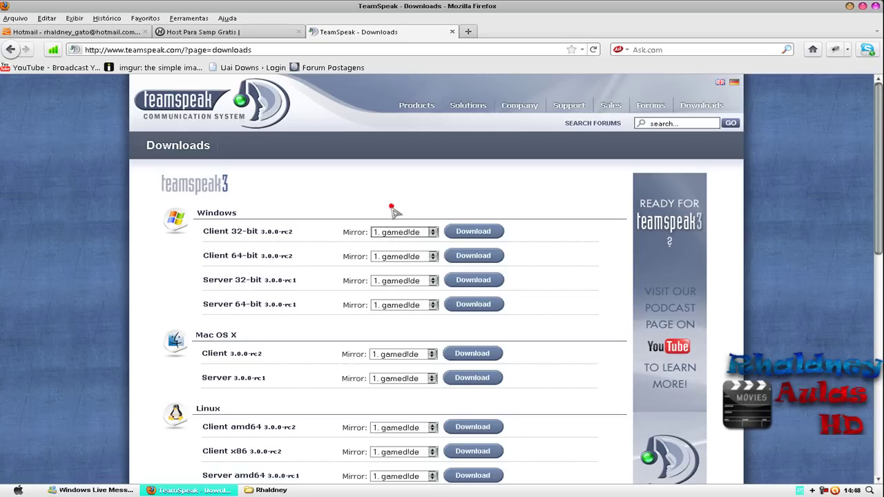
Step: In the Downloads folder of Meus documentos, extract the teamspeak3-server_win32-3.0.0-rc1 archive in place and open the extracted folder
mouse_move(424, 105)
click(271, 489)
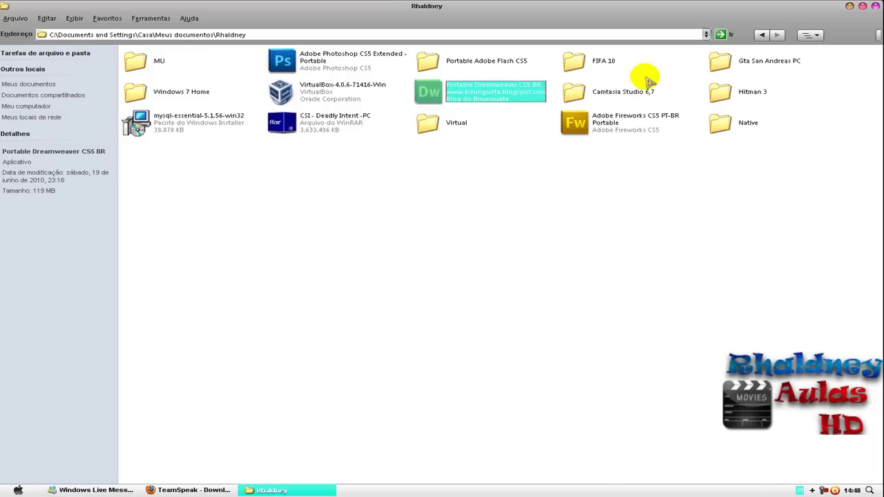
click(760, 34)
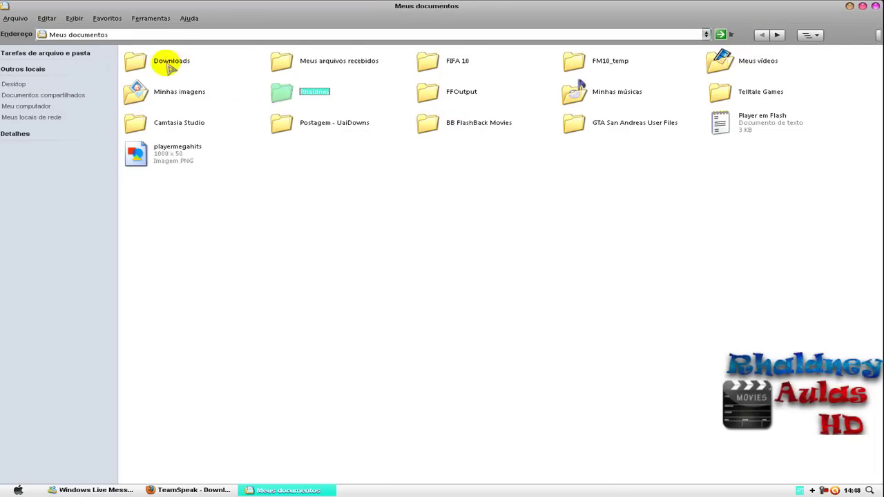
double_click(165, 63)
right_click(332, 62)
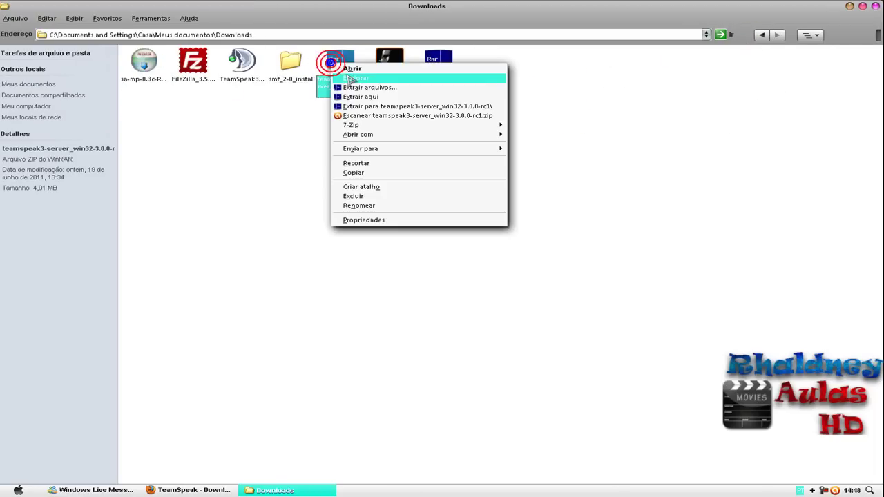
click(362, 96)
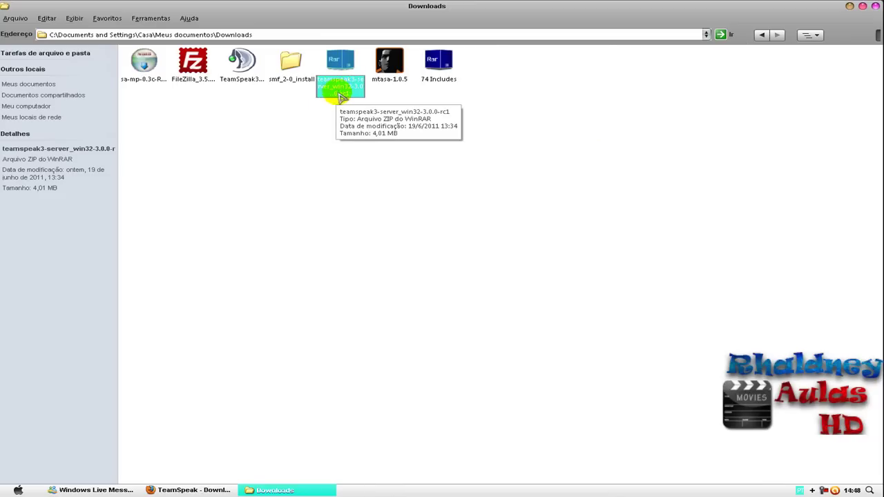
double_click(487, 60)
Step: Look over the extracted server files, open the license text document and close it again
drag(158, 141, 790, 42)
click(789, 191)
double_click(174, 95)
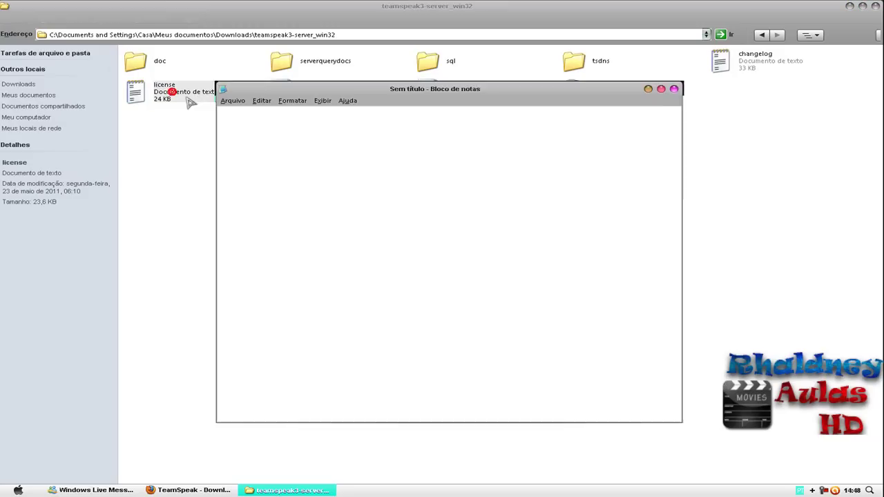
click(674, 89)
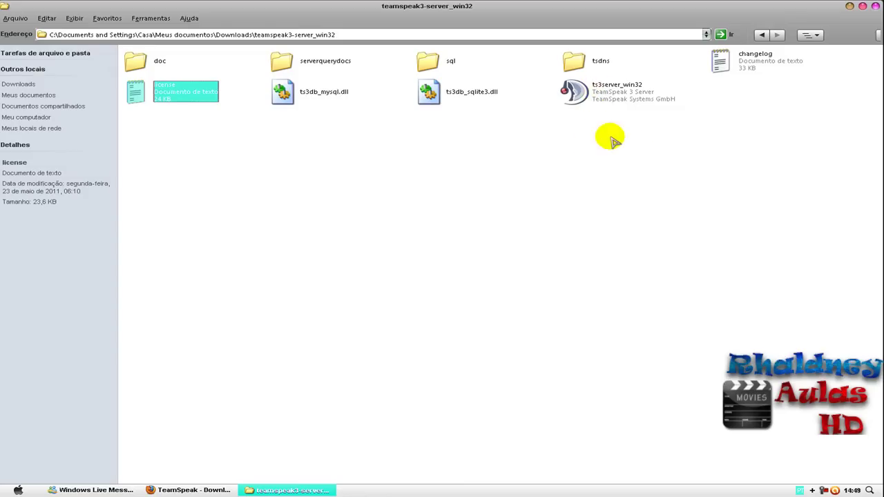
Step: Run ts3server_win32 and unblock TeamSpeak 3 Server in the Windows firewall alert
click(615, 97)
click(621, 200)
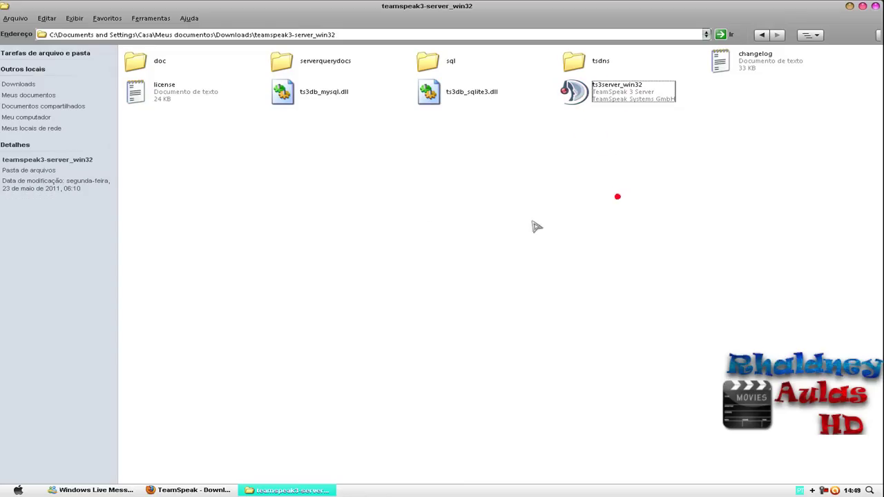
click(610, 98)
drag(570, 135, 635, 89)
double_click(627, 97)
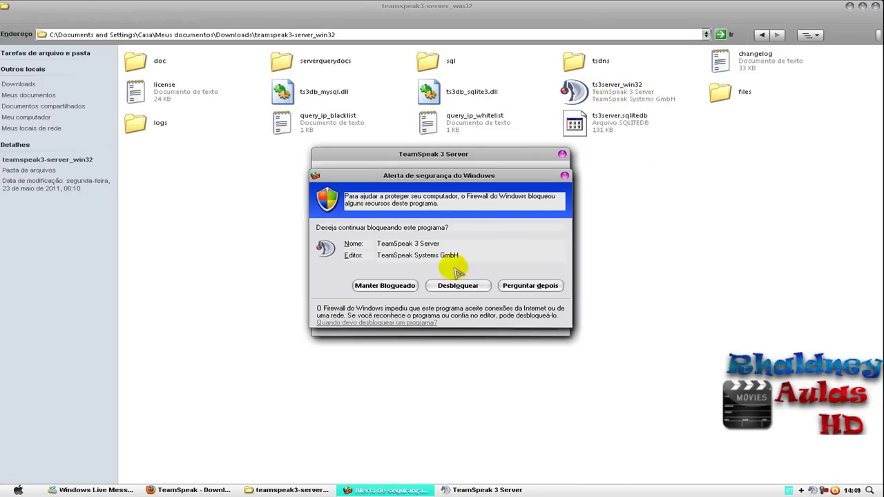
drag(436, 178, 415, 92)
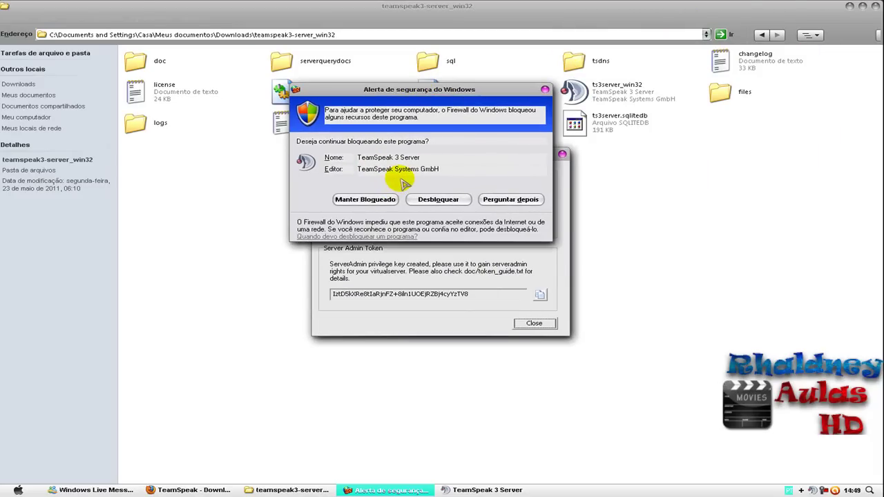
click(439, 198)
Step: Bring up the TeamSpeak 3 Server window, reposition it and highlight the Server Query password
click(416, 491)
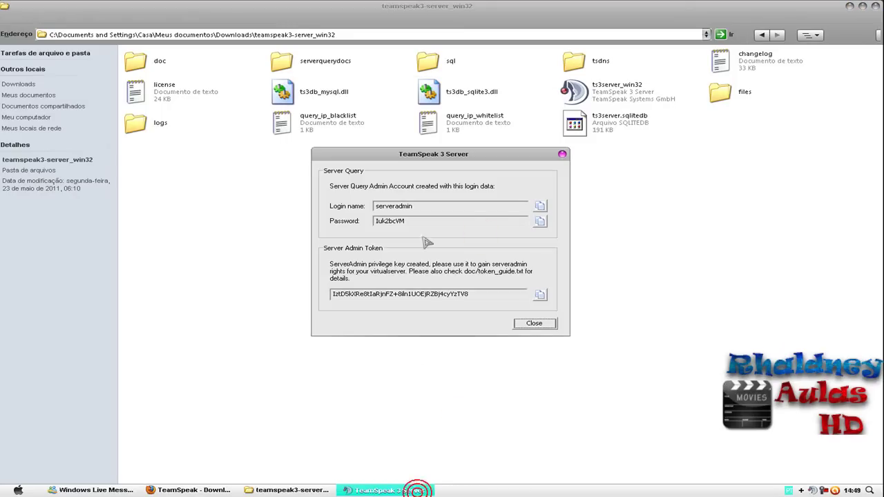
drag(433, 156, 348, 163)
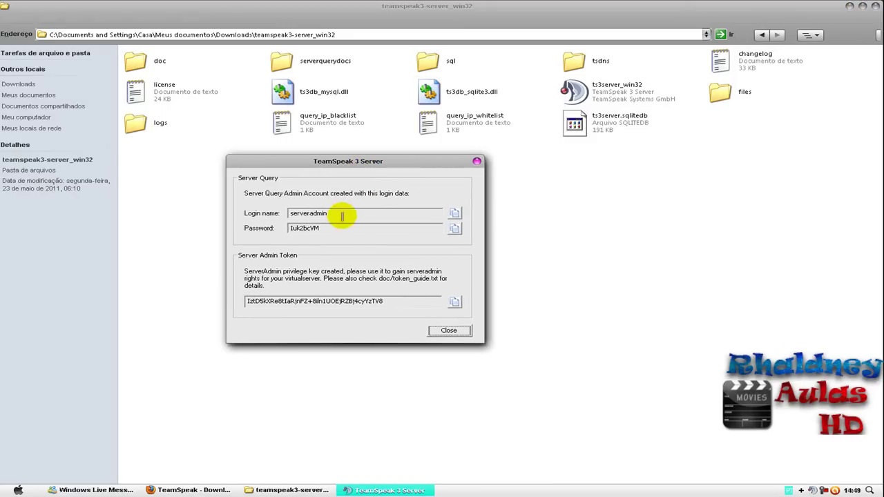
click(357, 230)
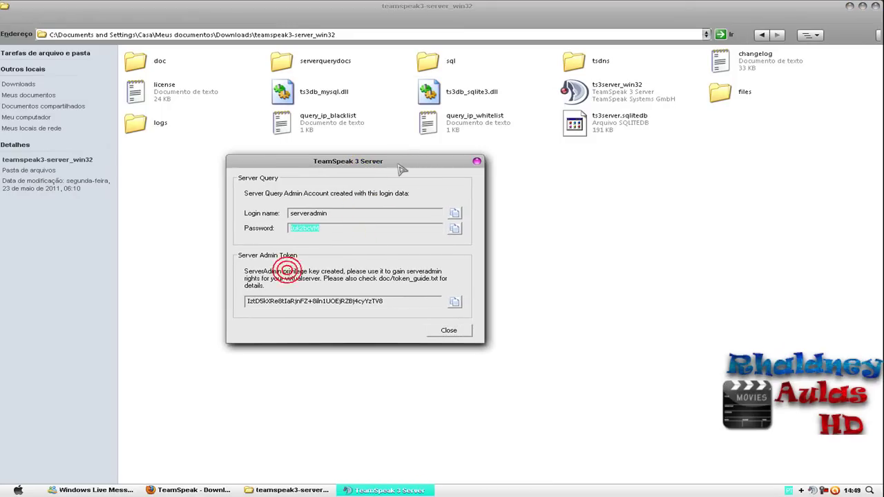
drag(384, 162, 431, 156)
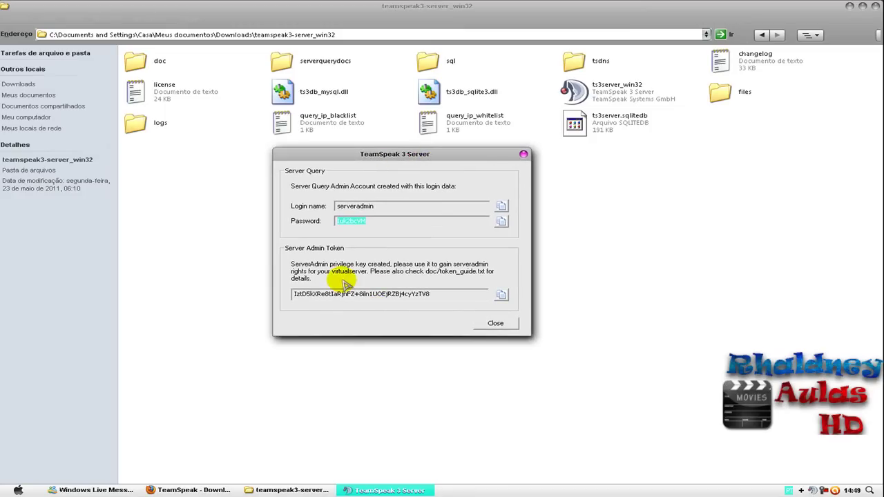
Step: Highlight the entire privilege key in the Server Admin Token section
drag(463, 297, 237, 292)
click(308, 294)
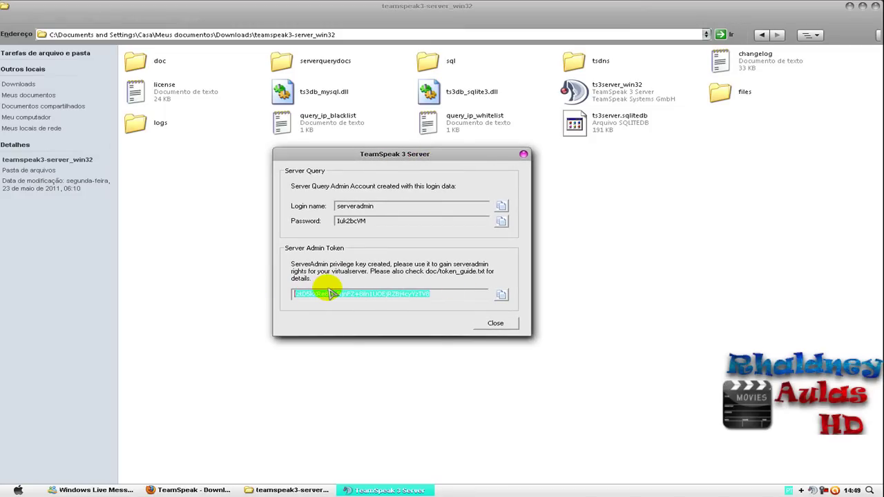
drag(452, 292, 218, 296)
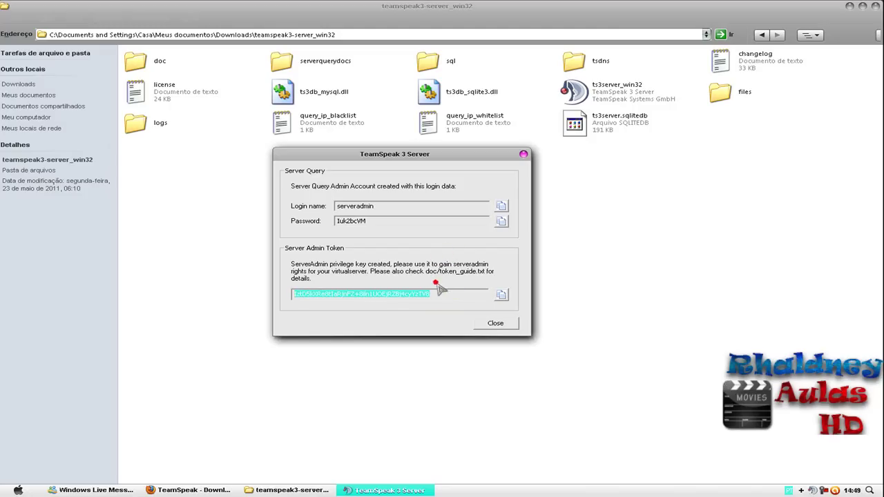
click(450, 291)
drag(454, 291, 286, 276)
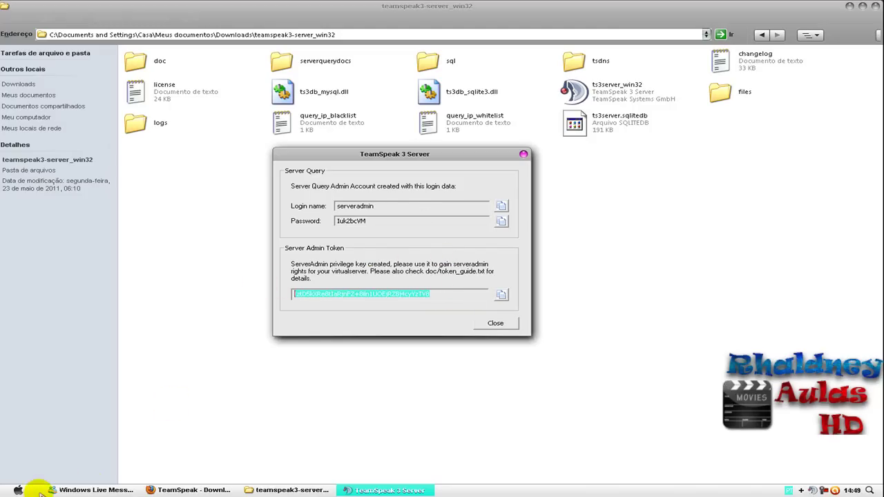
Step: Launch the TeamSpeak 3 Client and move the TeamSpeak 3 Server window out of the way
click(18, 490)
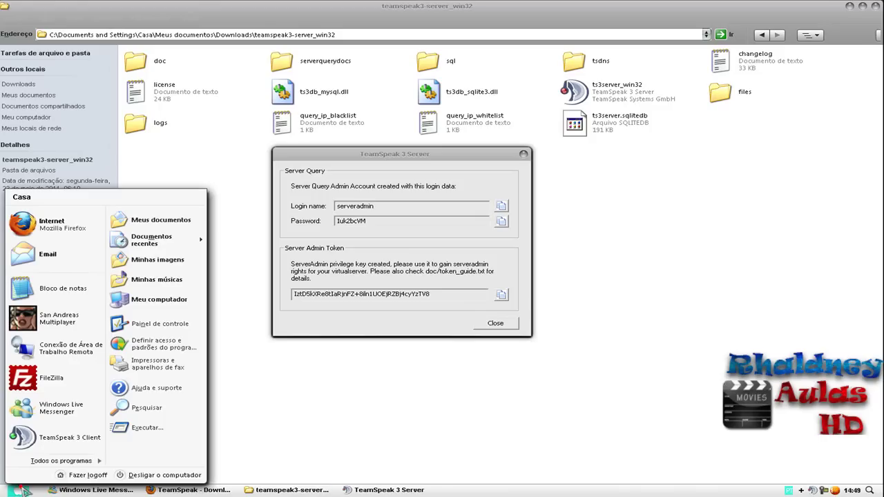
click(53, 439)
drag(509, 148, 756, 288)
click(423, 258)
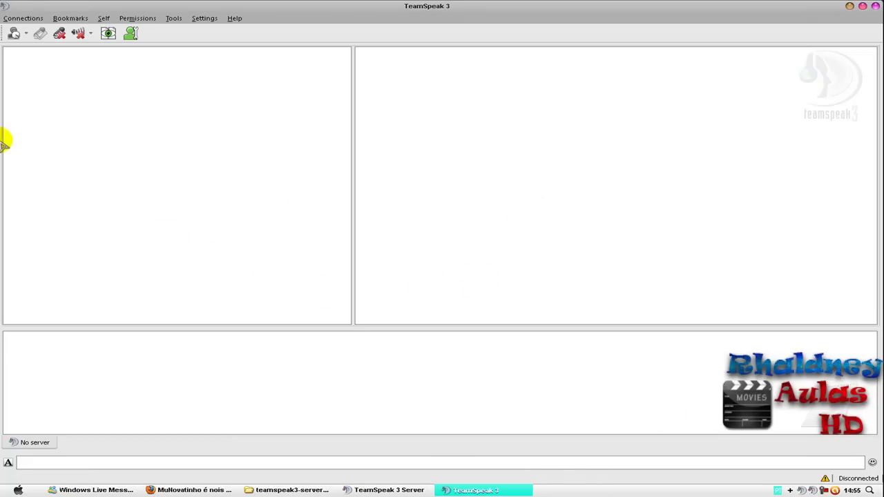
Step: Connect to the server at 127.0.0.1 with the existing nickname and an empty server password
click(23, 17)
click(264, 146)
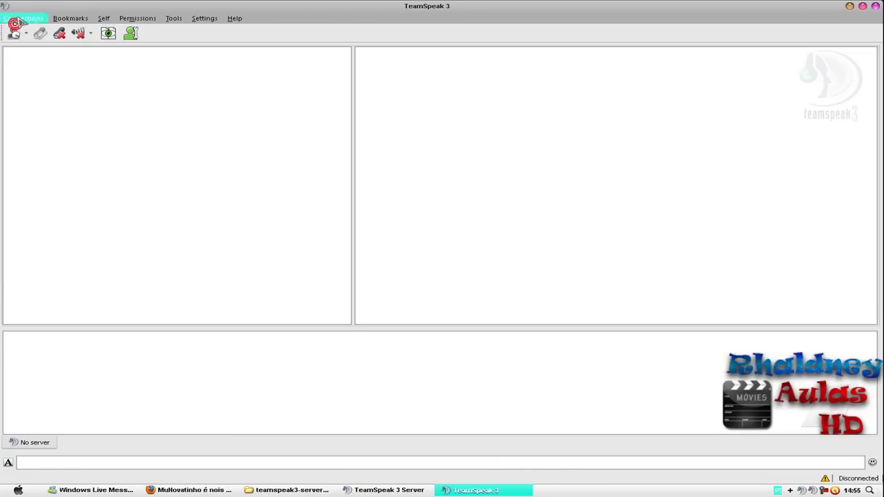
click(39, 26)
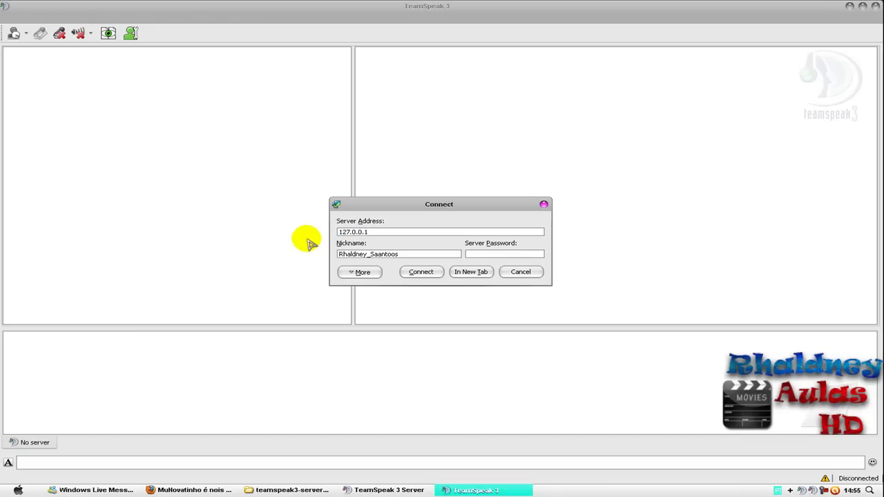
click(421, 233)
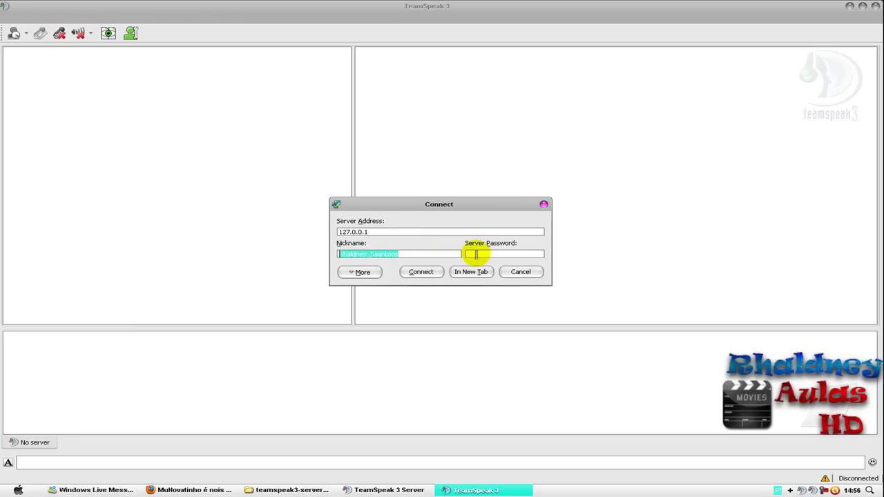
click(476, 254)
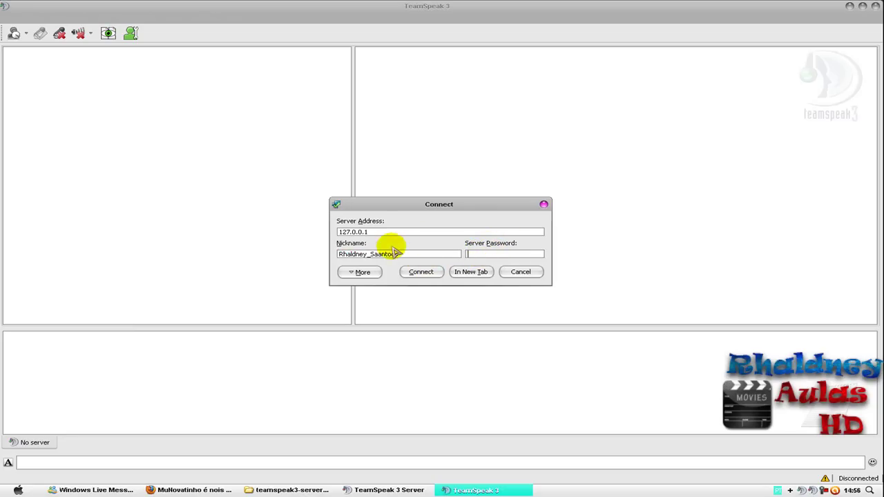
click(421, 271)
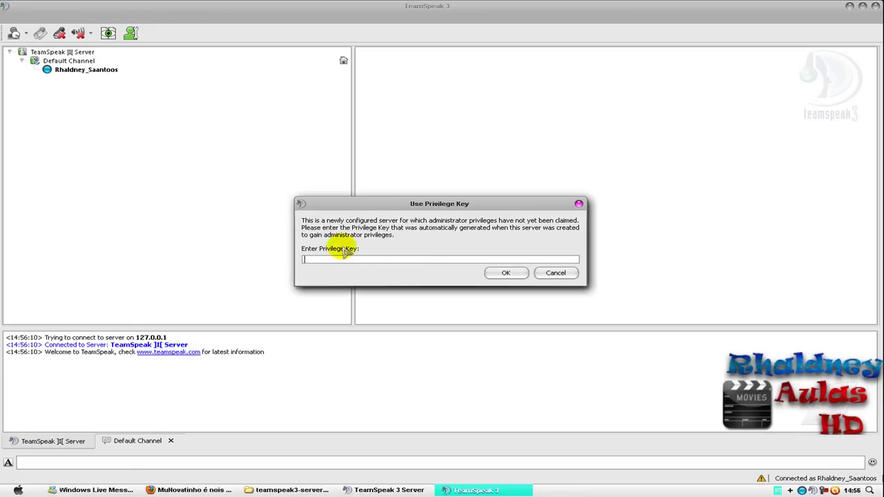
Step: Reposition the Use Privilege Key dialog and copy the privilege key from the TeamSpeak 3 Server window
drag(430, 205, 381, 190)
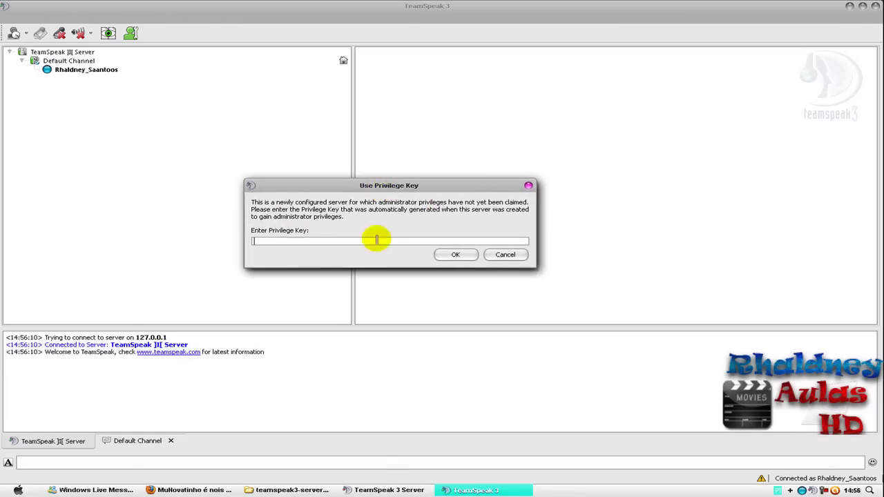
click(391, 488)
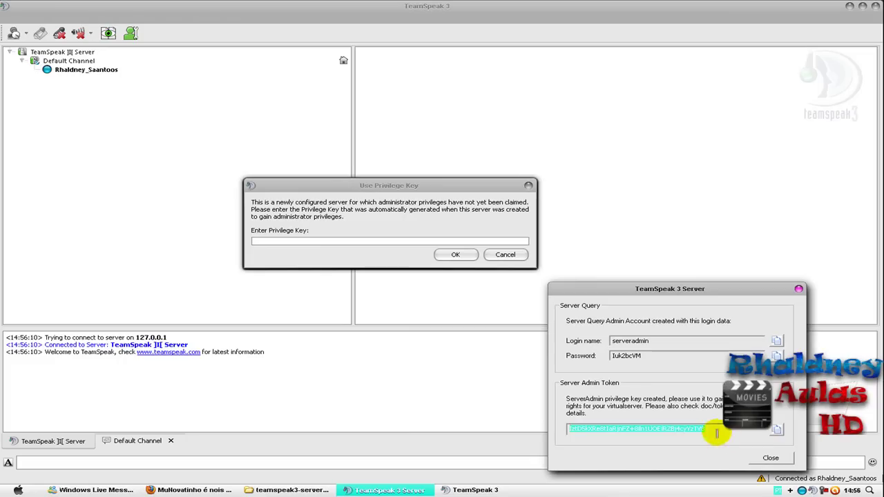
right_click(620, 427)
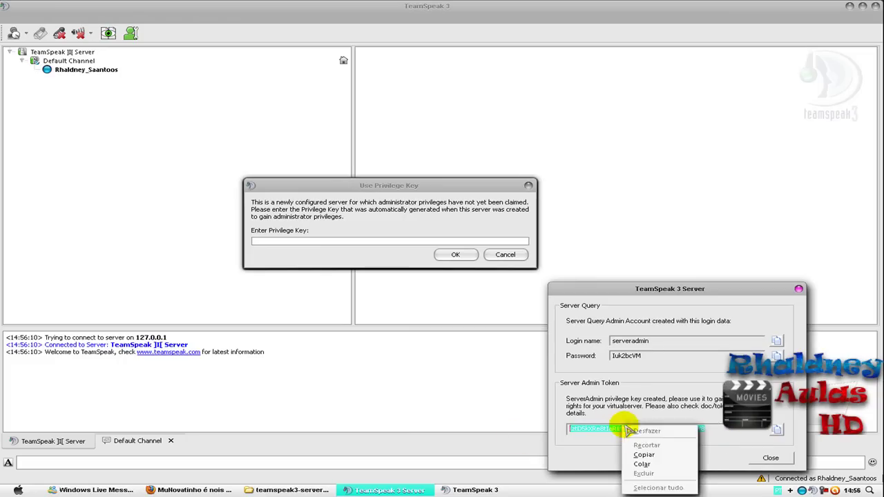
click(642, 450)
Step: Paste the privilege key into the Use Privilege Key dialog, submit it and dismiss the info message
click(409, 232)
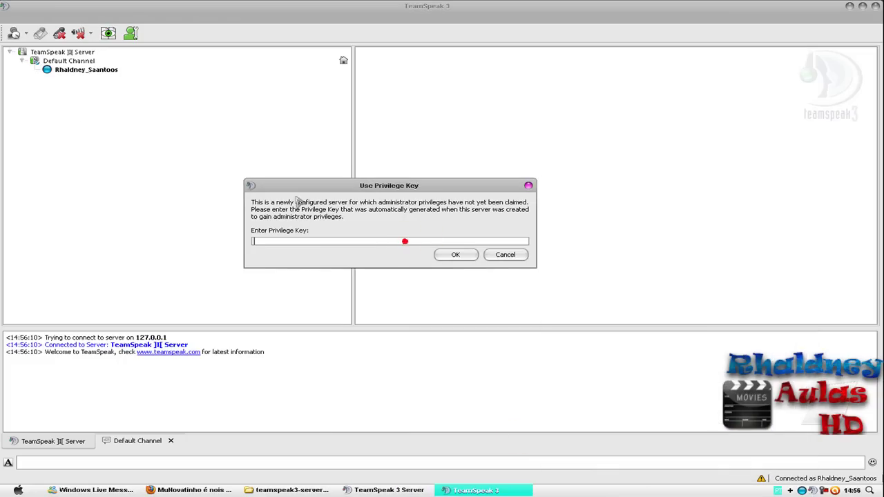
right_click(281, 241)
click(298, 276)
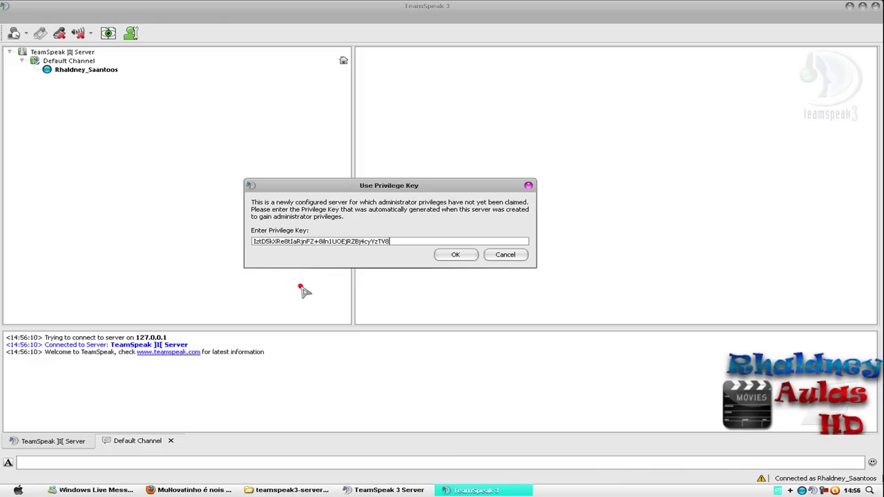
click(454, 254)
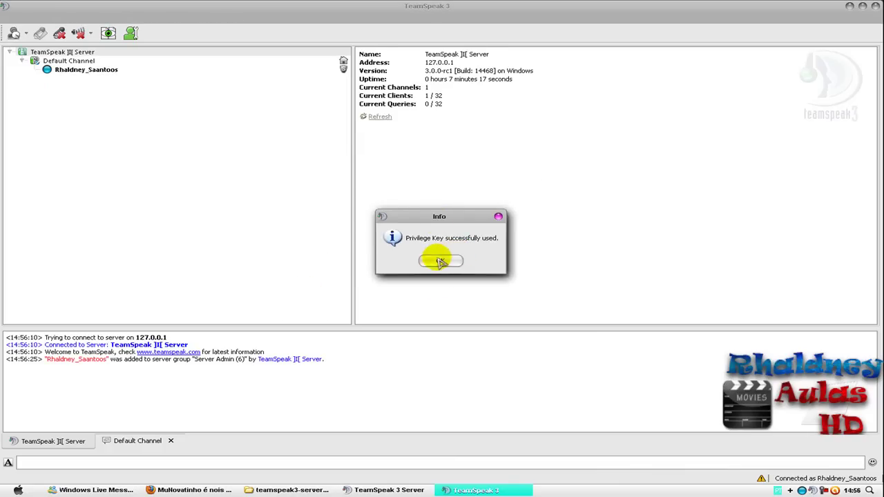
drag(436, 218, 297, 192)
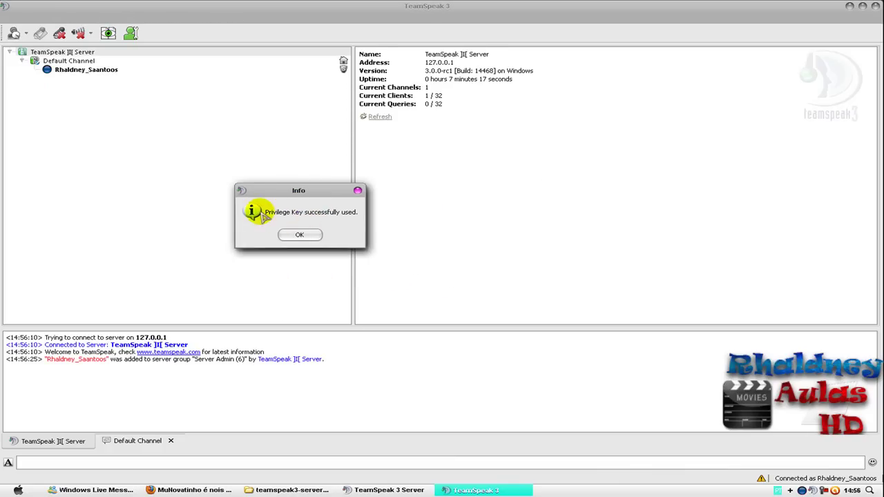
click(290, 235)
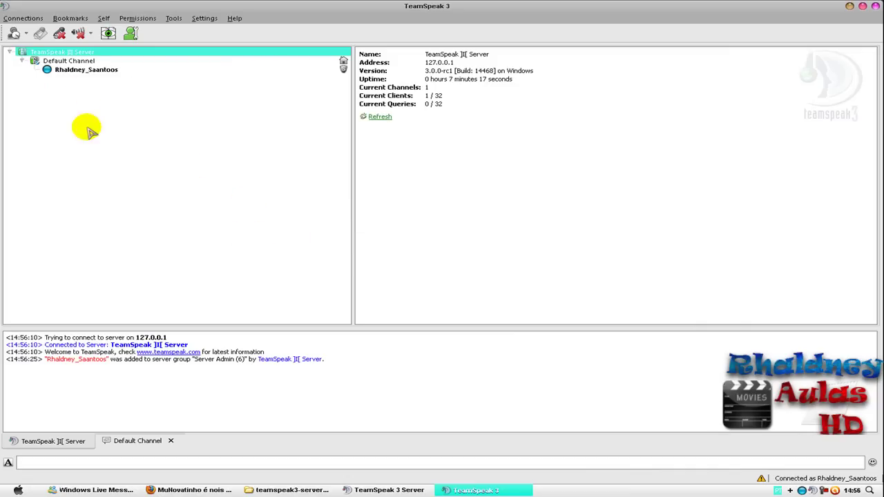
Step: Rename the Default Channel to Sala Principal
click(57, 61)
right_click(69, 62)
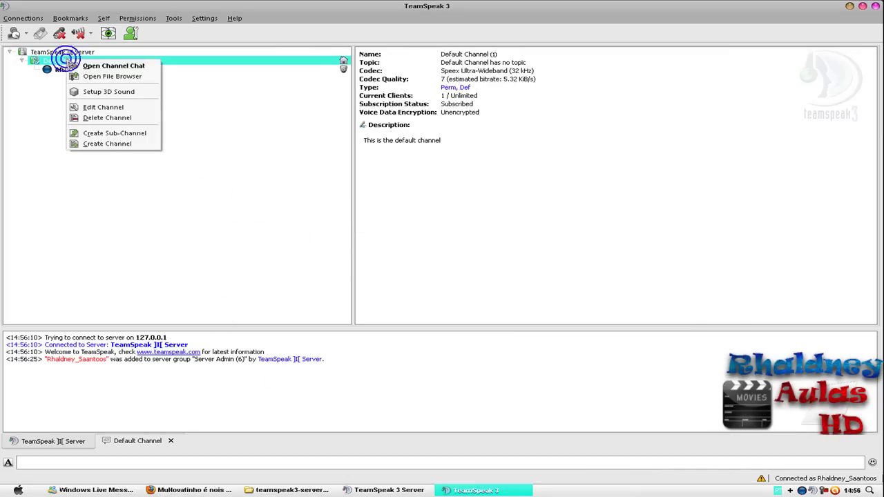
click(102, 109)
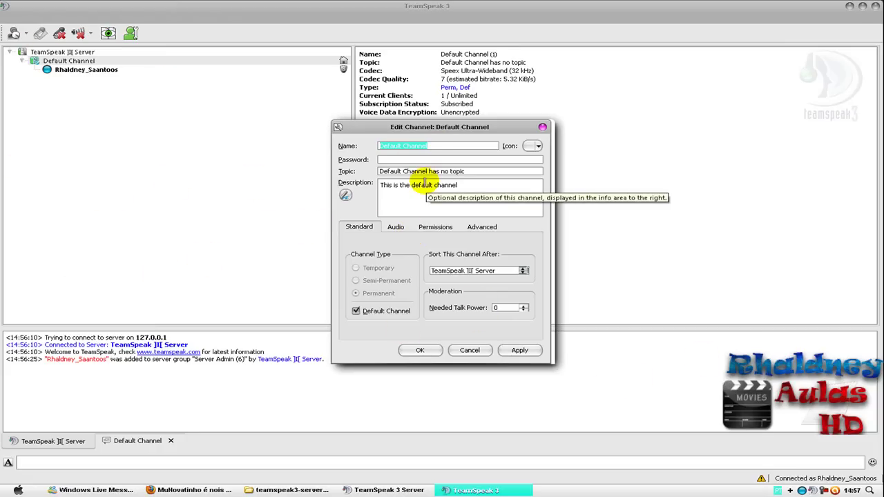
text(Sala Principal)
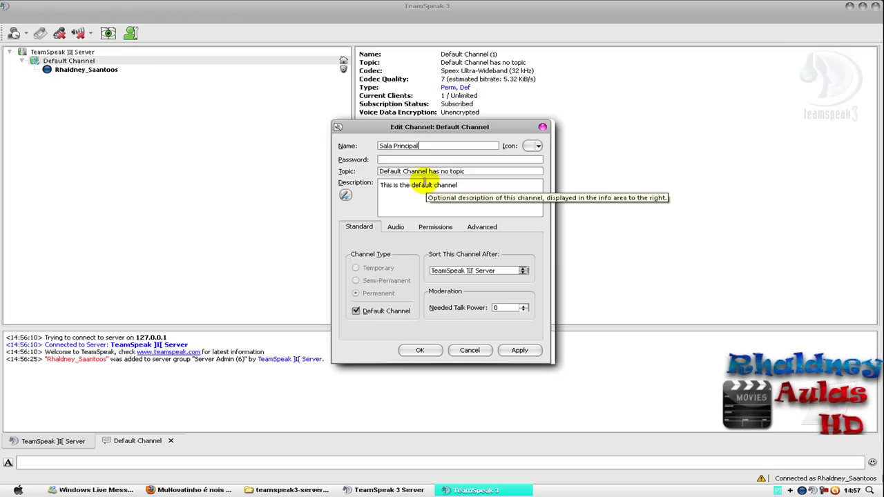
click(420, 350)
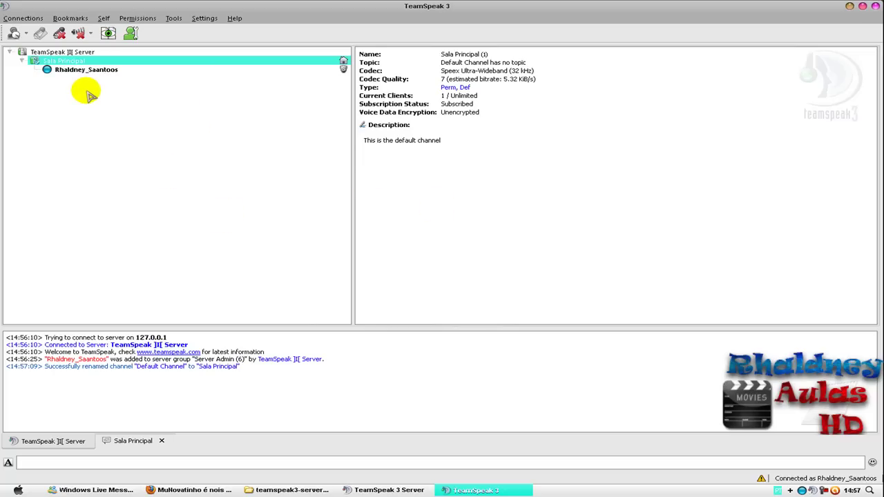
Step: Set up a new permanent channel named Sala 01 (VIP) and enter a channel password
right_click(58, 63)
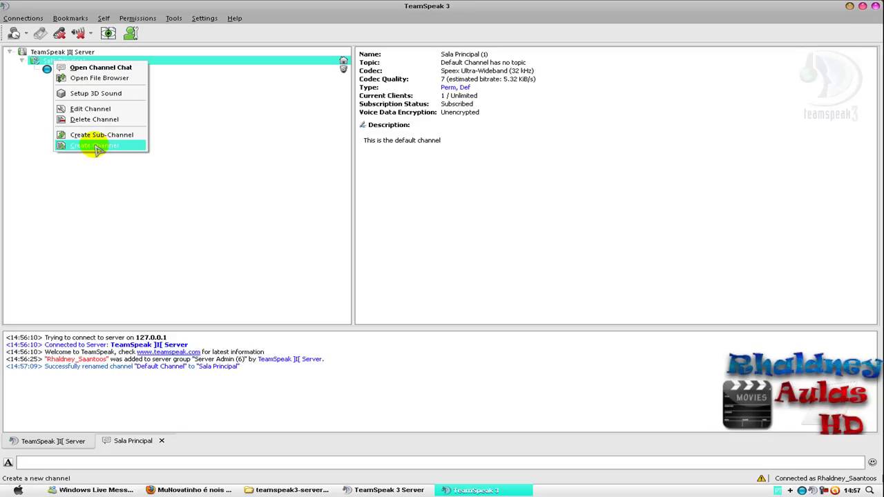
click(90, 146)
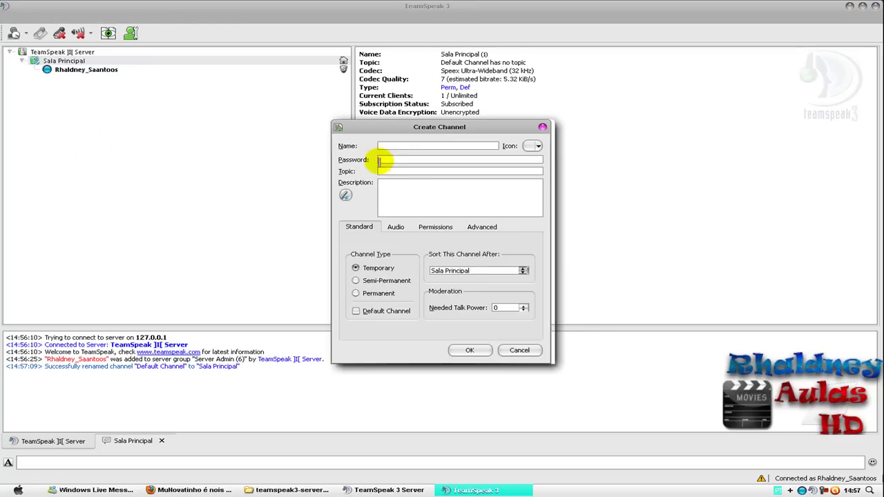
click(387, 145)
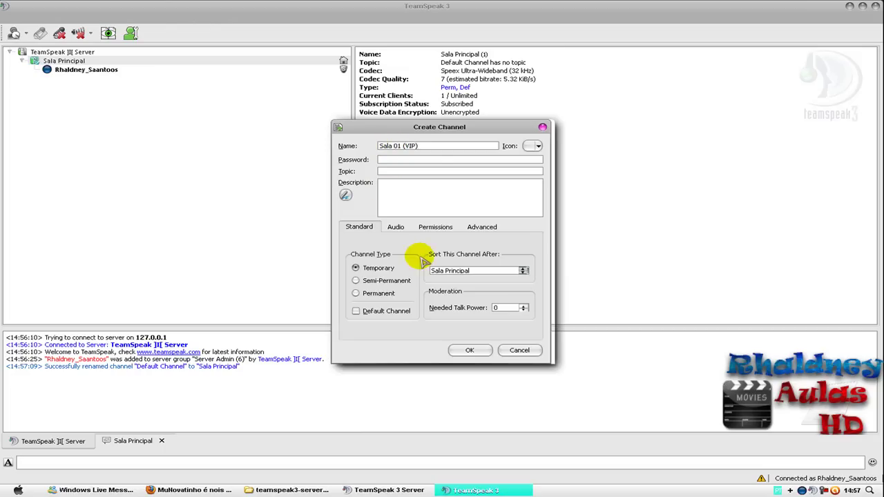
click(358, 293)
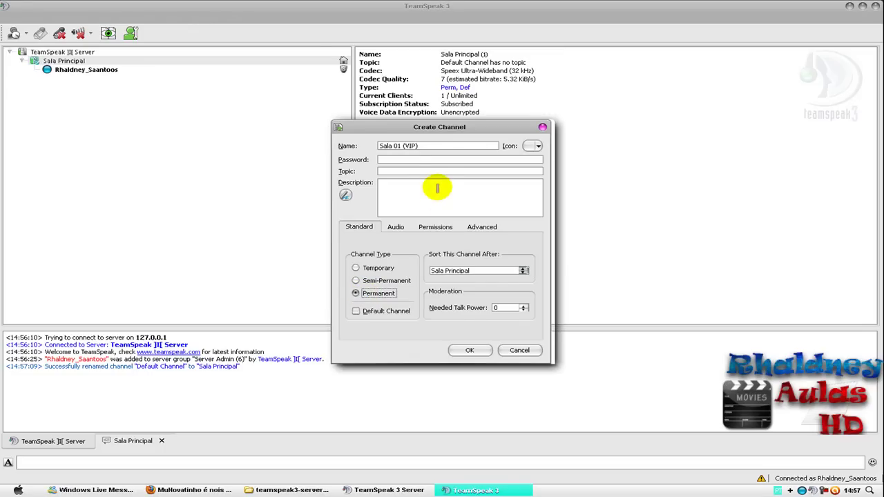
click(398, 159)
text(••)
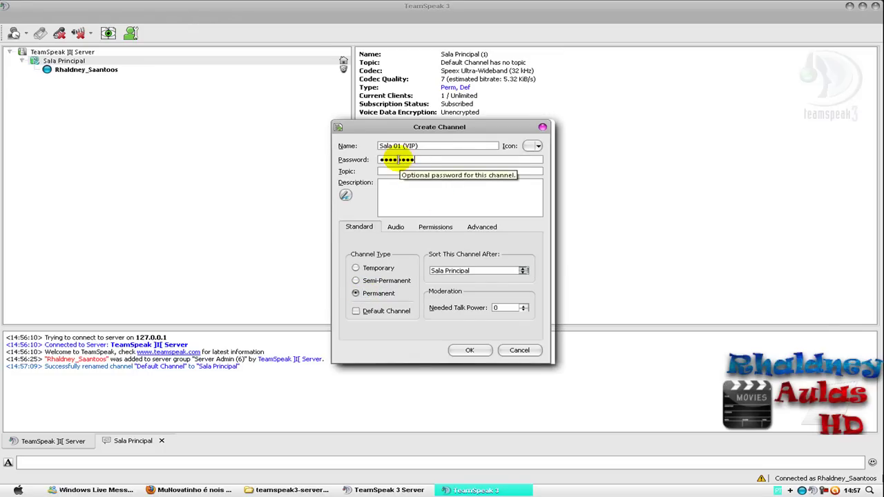
click(472, 352)
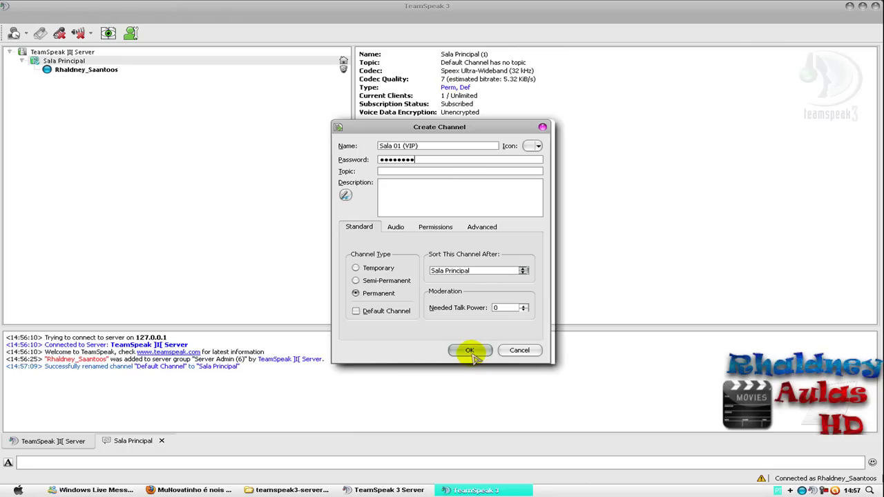
Step: Assign the last icon of the local default icon pack to the new channel
click(537, 146)
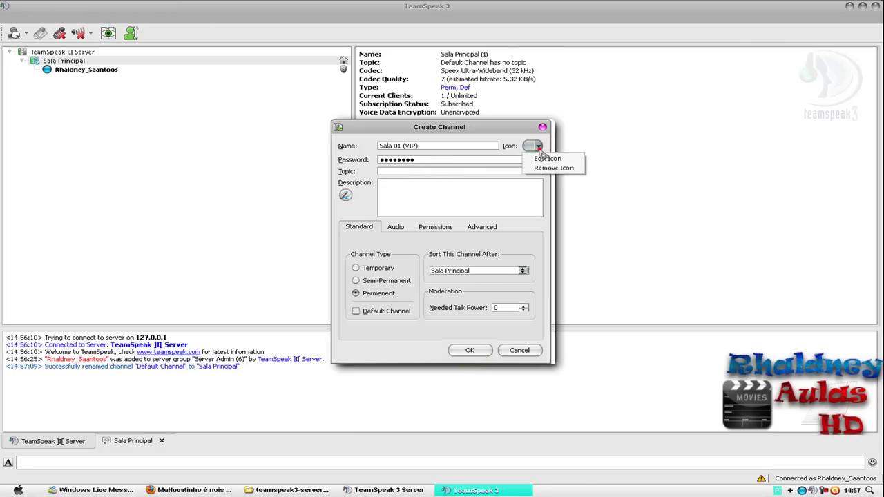
click(542, 158)
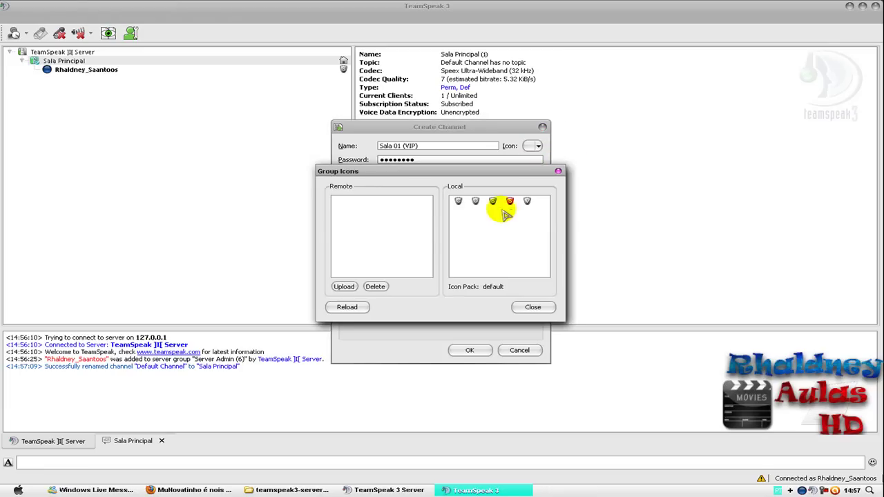
double_click(527, 201)
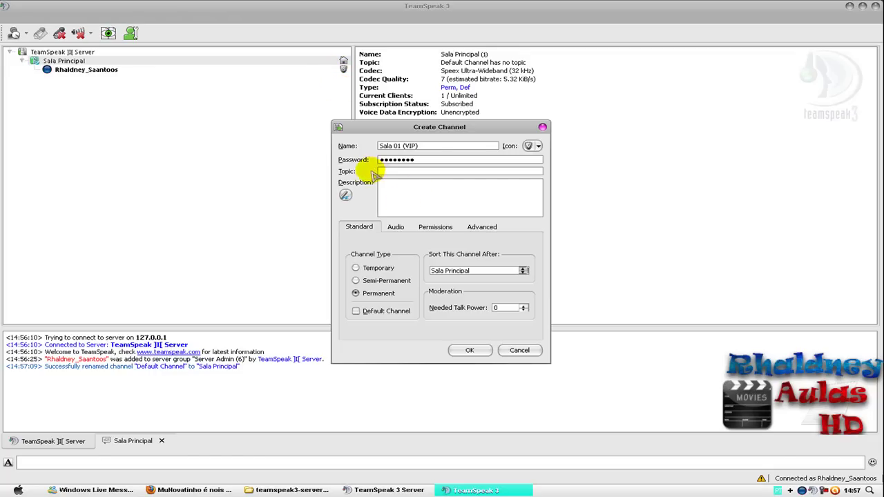
Step: Keep the new channel sorted after Sala Principal and create it
drag(430, 161, 380, 162)
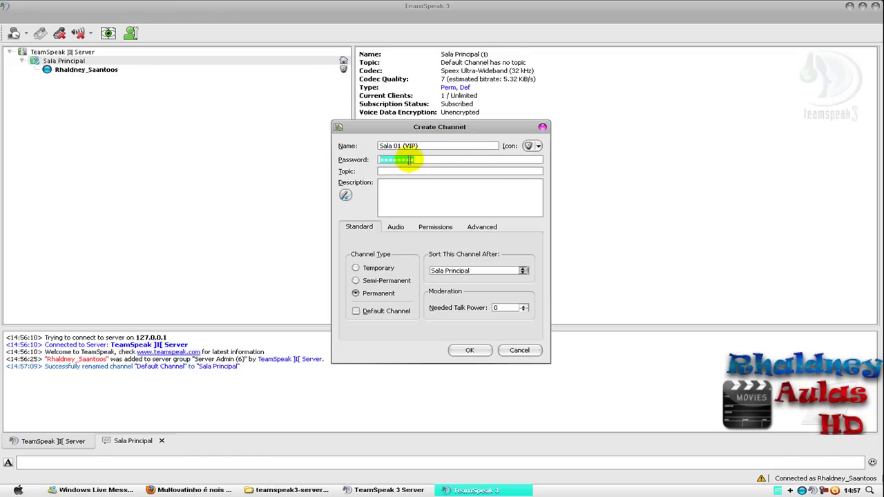
click(473, 350)
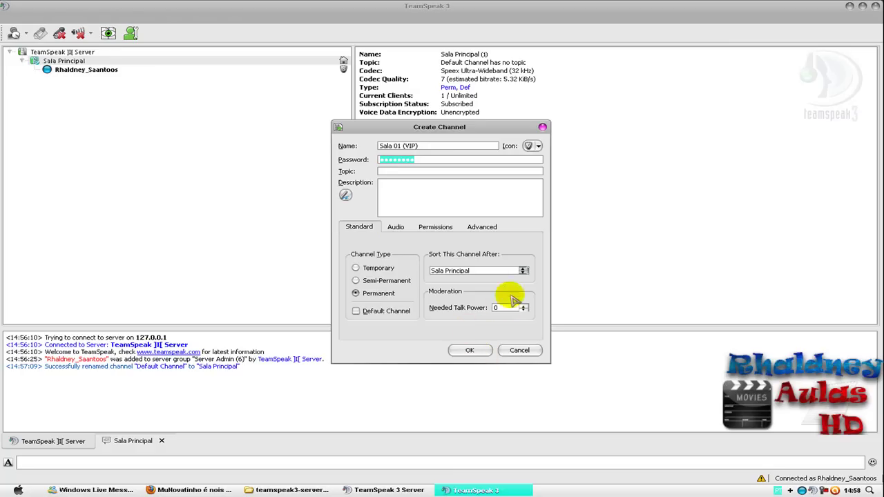
click(476, 270)
click(476, 270)
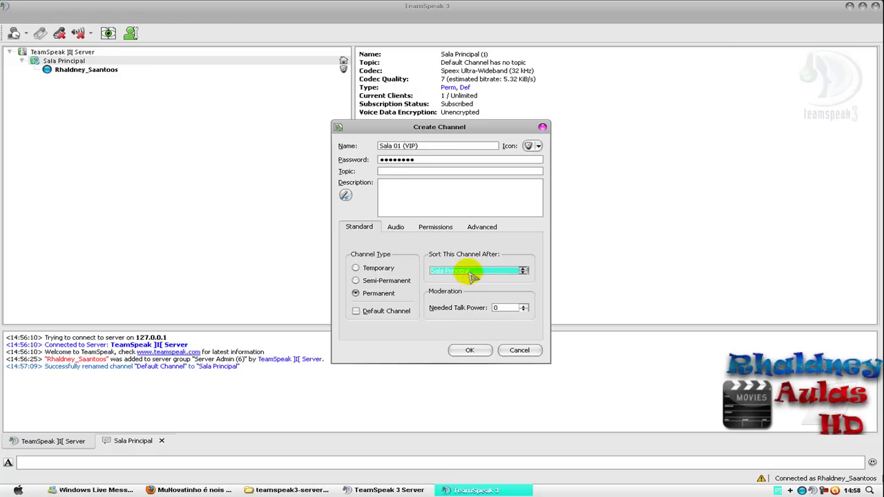
click(475, 270)
click(470, 269)
click(468, 350)
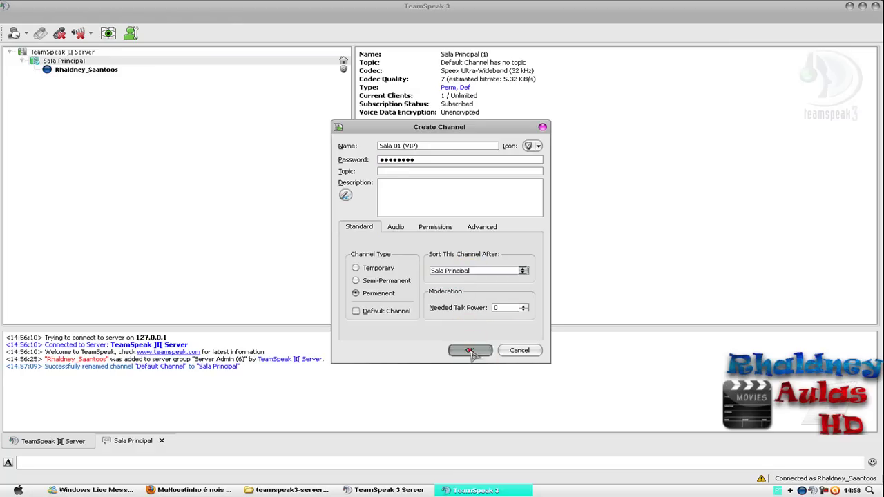
Step: Switch into the Sala 01 (VIP) channel, return to Sala Principal and select Sala 01 (VIP) in the channel tree
click(62, 79)
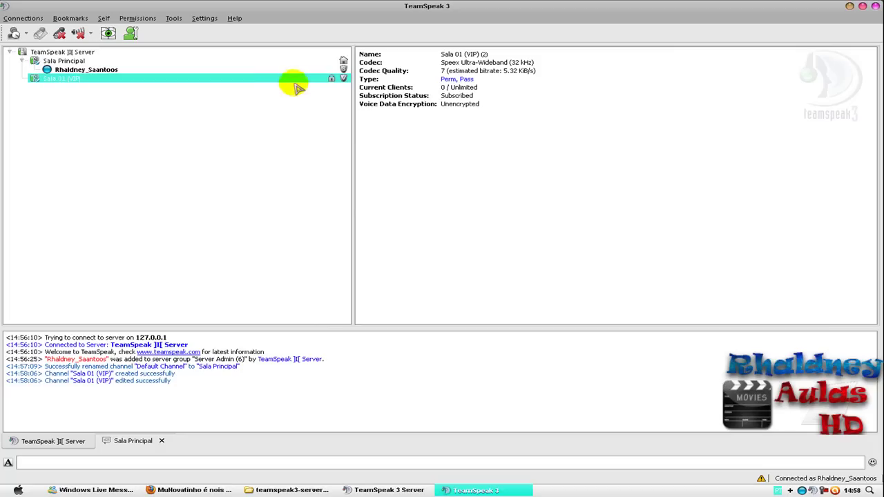
double_click(238, 80)
click(138, 81)
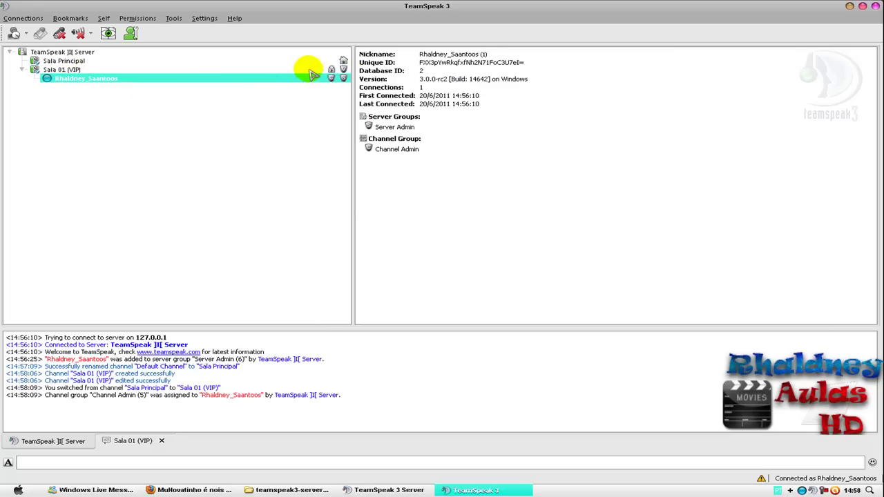
double_click(65, 61)
click(71, 79)
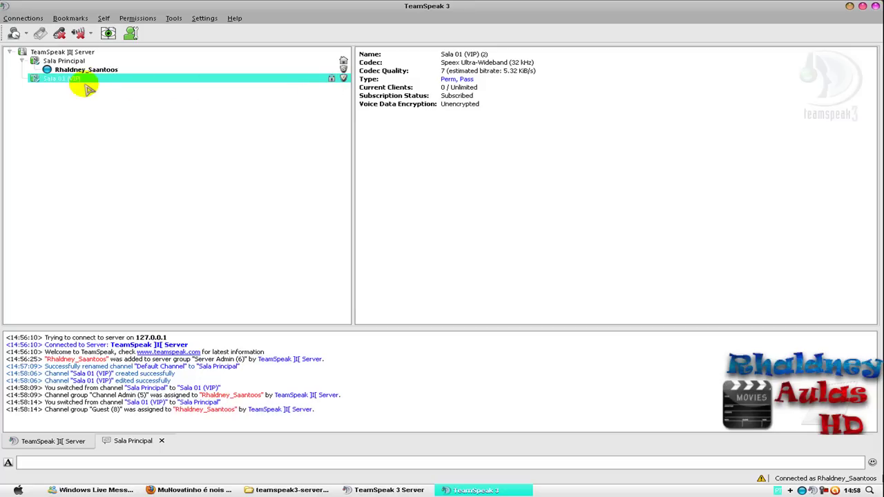
Step: Open the virtual server's settings and enter 600 as both the maximum clients and the reserved slots
right_click(69, 52)
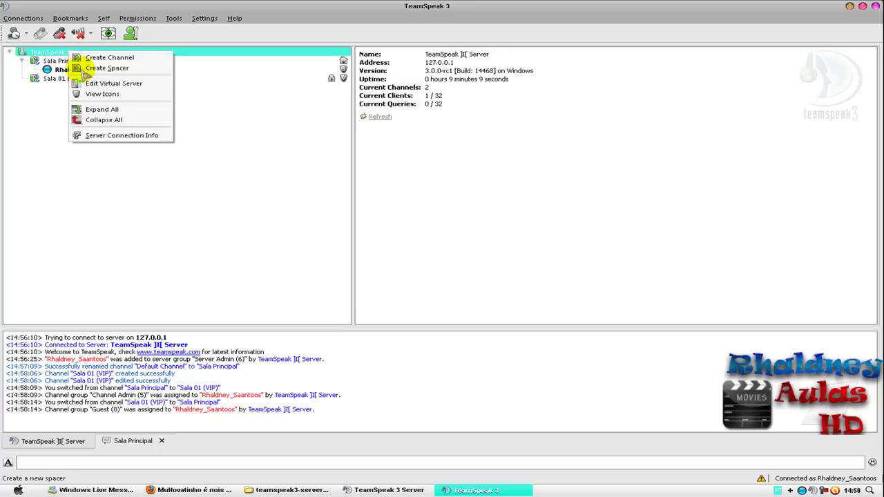
click(110, 83)
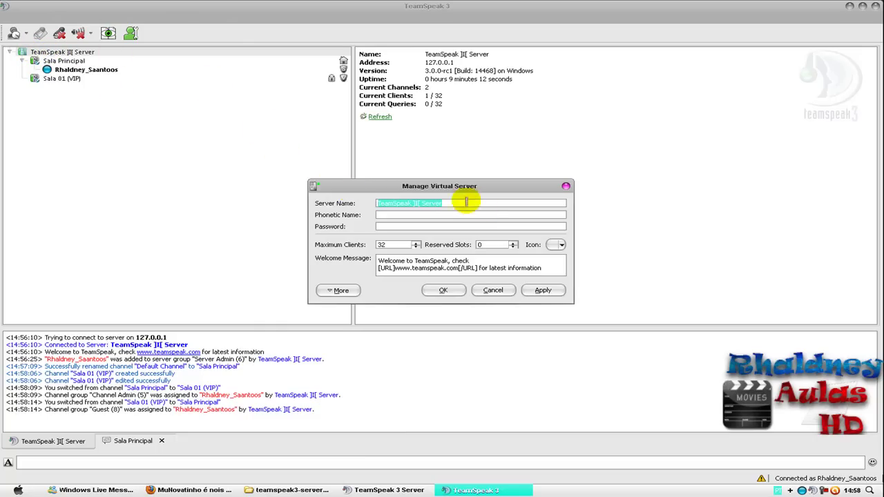
drag(543, 268, 339, 248)
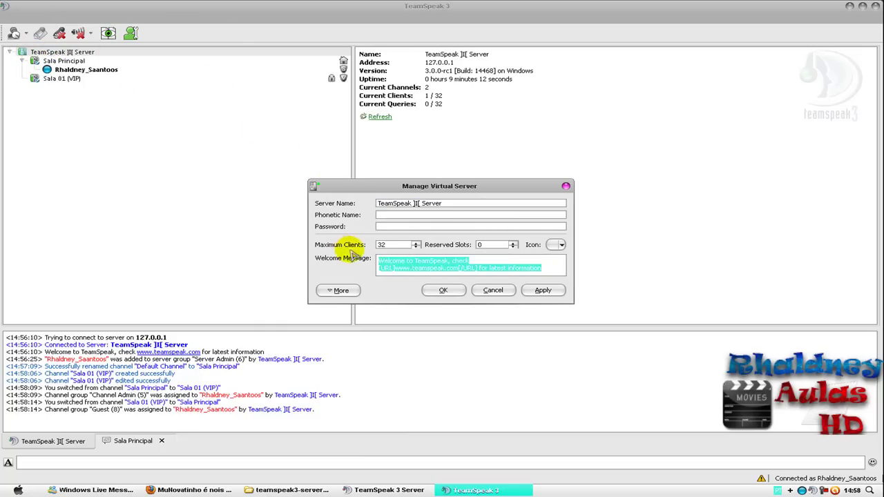
click(416, 245)
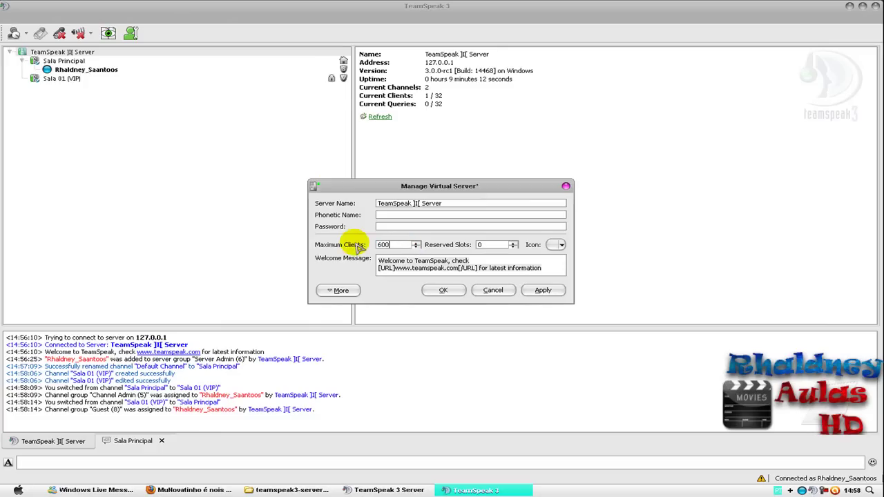
click(561, 244)
click(486, 231)
click(514, 244)
text(600)
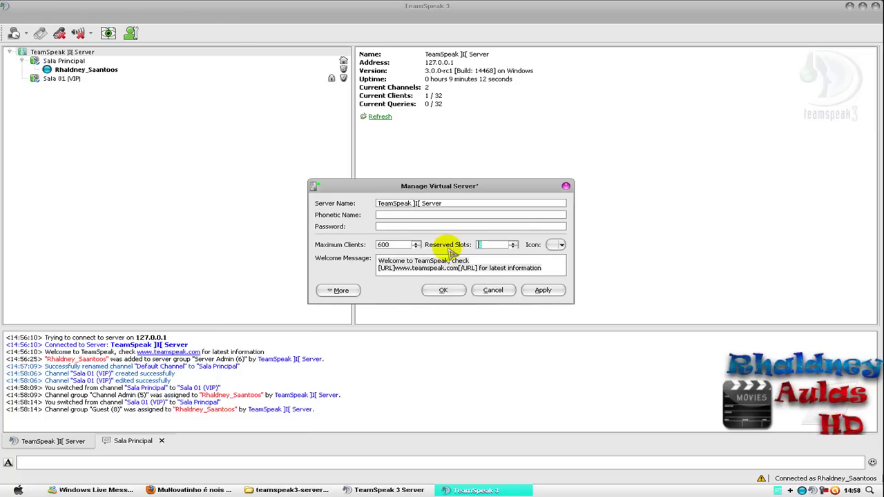
Step: View the local default icon pack available for the server icon and close it without choosing an icon
click(559, 244)
click(572, 258)
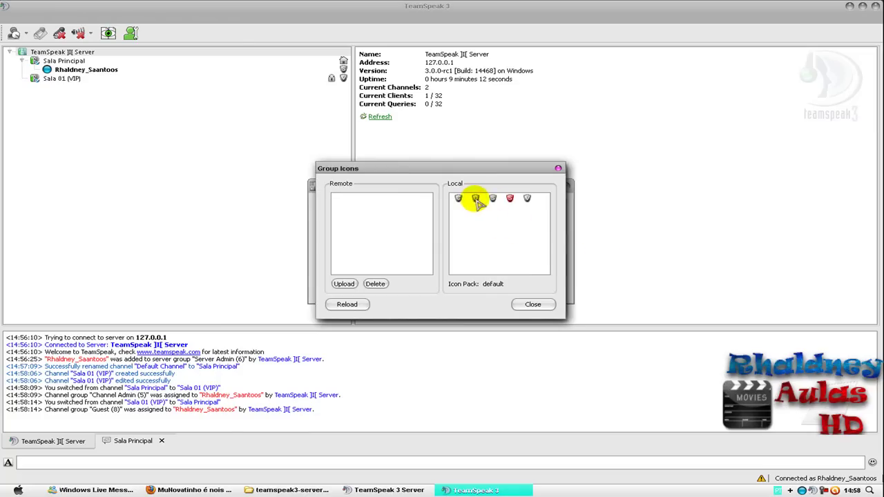
click(558, 168)
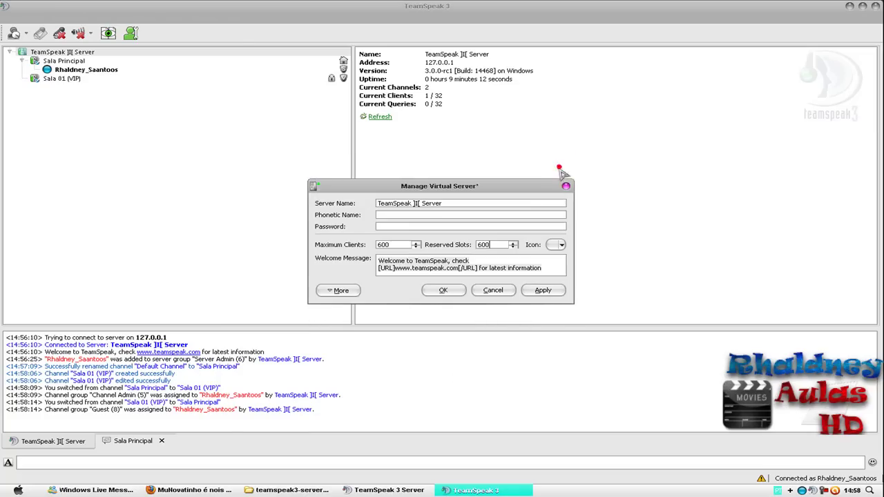
Step: Enter Servidor Video Aula as the server name and replace the welcome message's opening text with "Seja Bem Vindo A Video Aula"
triple_click(457, 204)
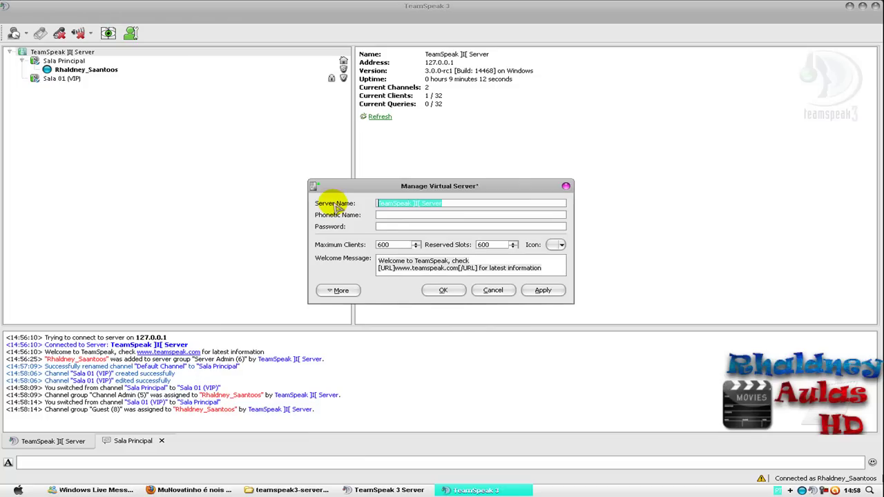
text(Servidor Video Aula)
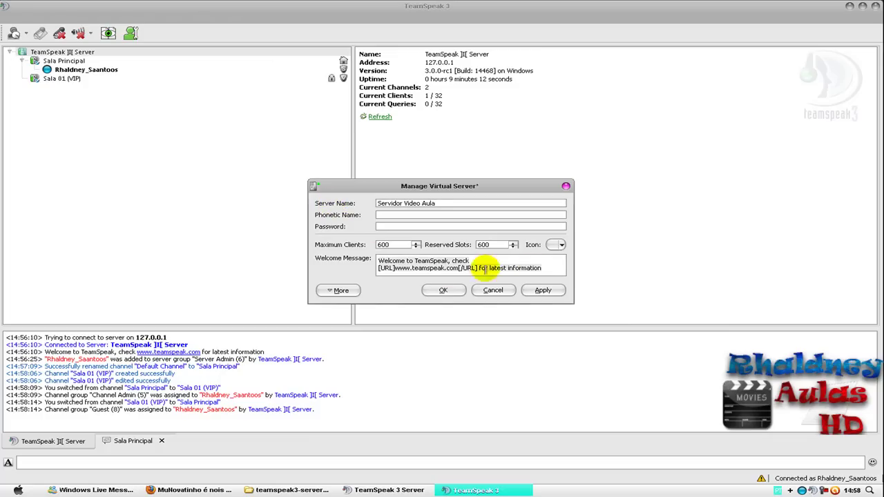
click(542, 268)
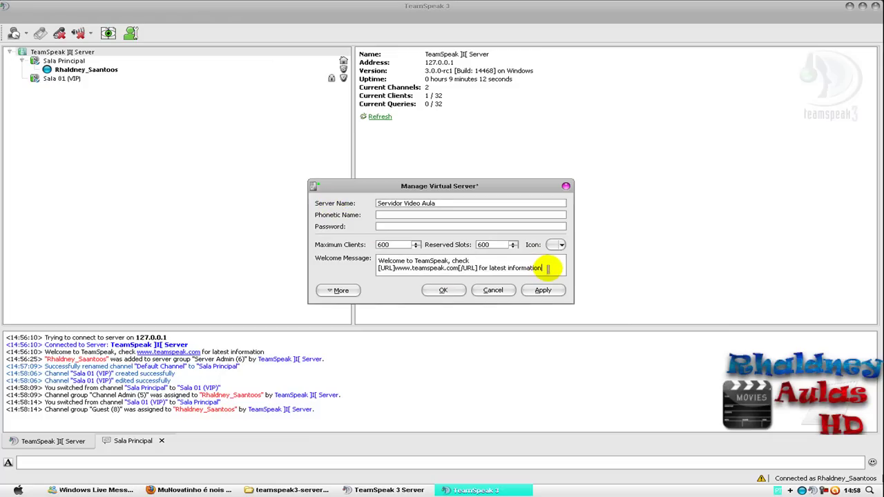
key(ctrl+a)
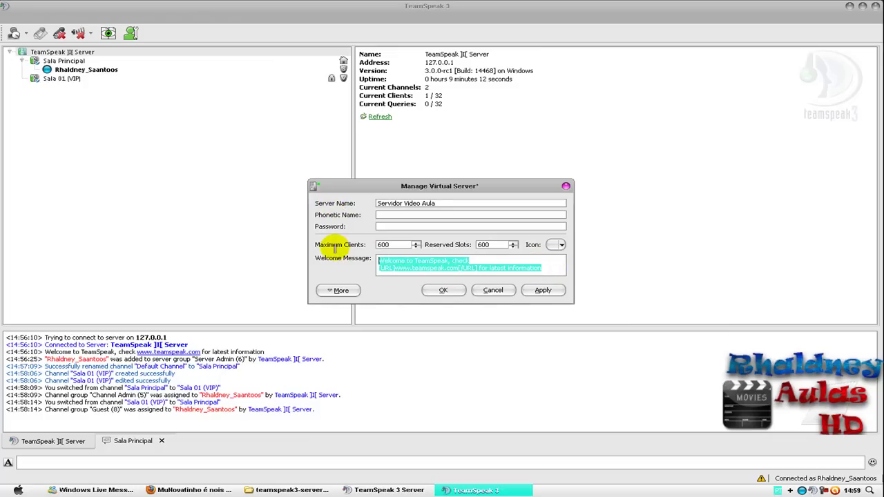
click(450, 261)
drag(450, 261, 345, 262)
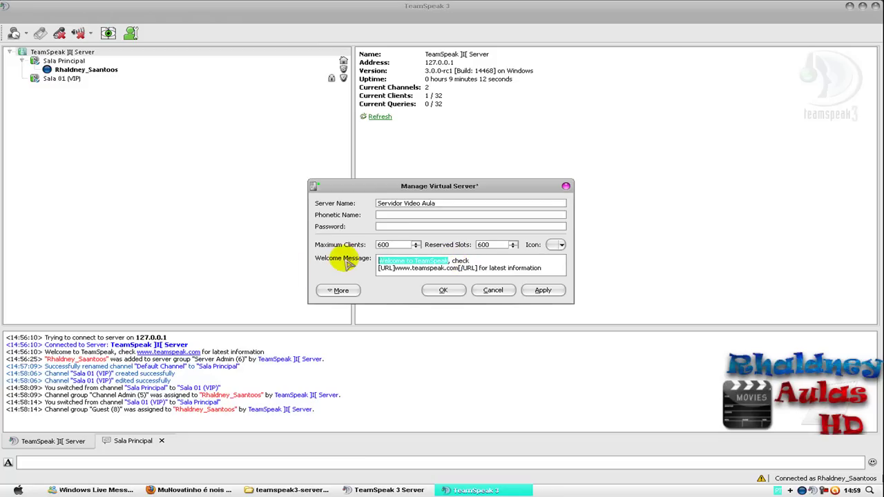
text(Seja Bem Vindo)
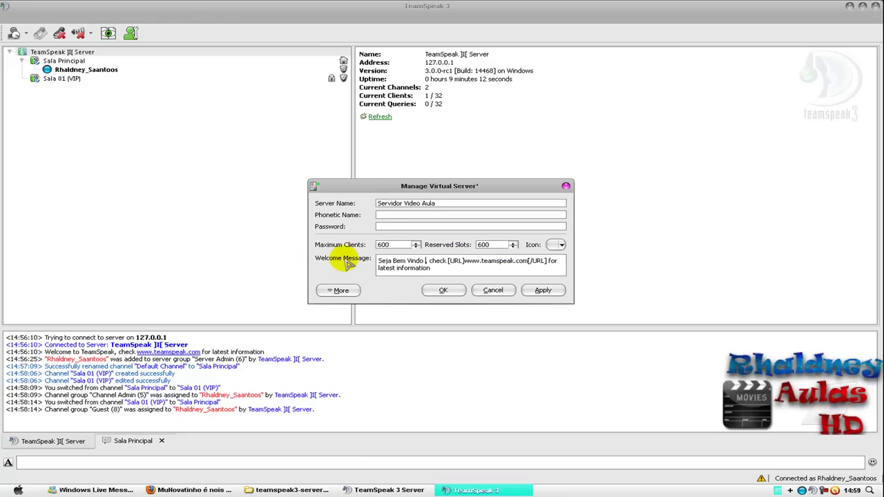
text( A Video)
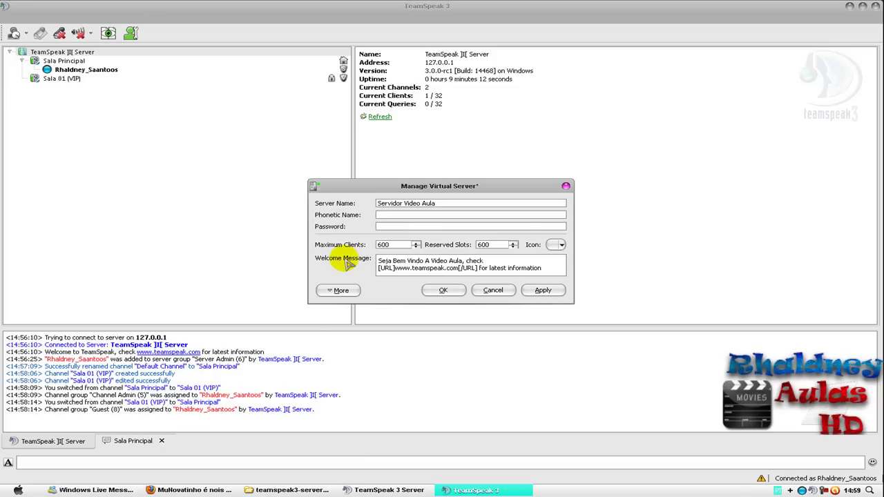
text( Aula)
drag(484, 260, 552, 272)
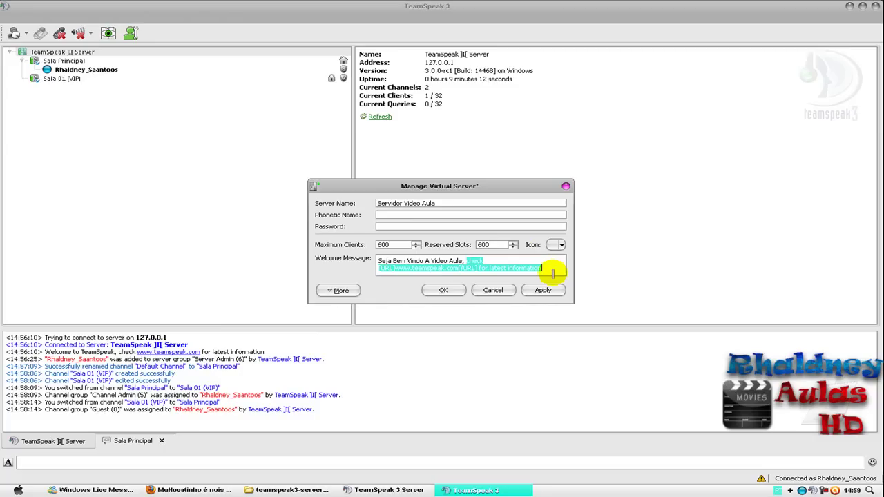
text([)
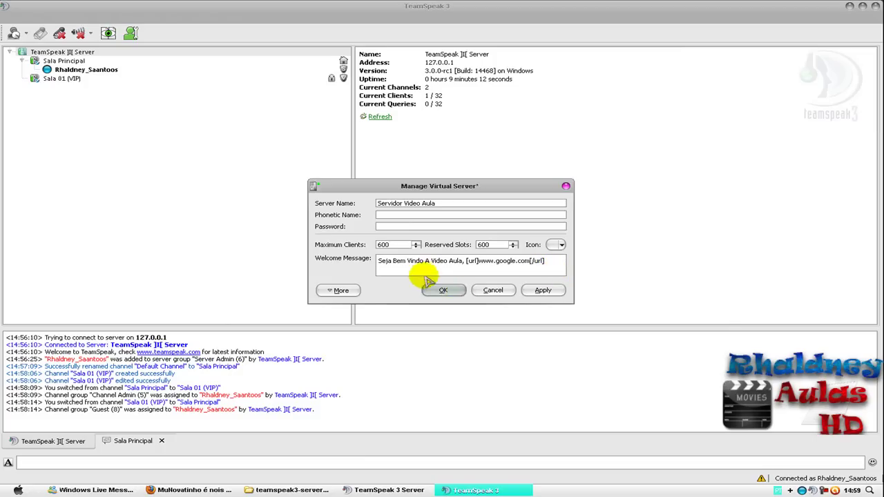
click(537, 290)
click(446, 290)
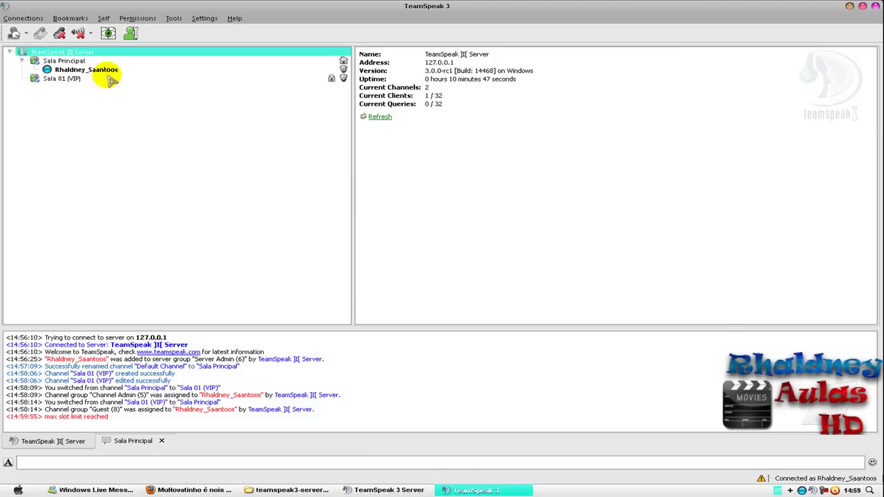
Step: Refresh the server information and check whether the edited server properties were applied
right_click(129, 132)
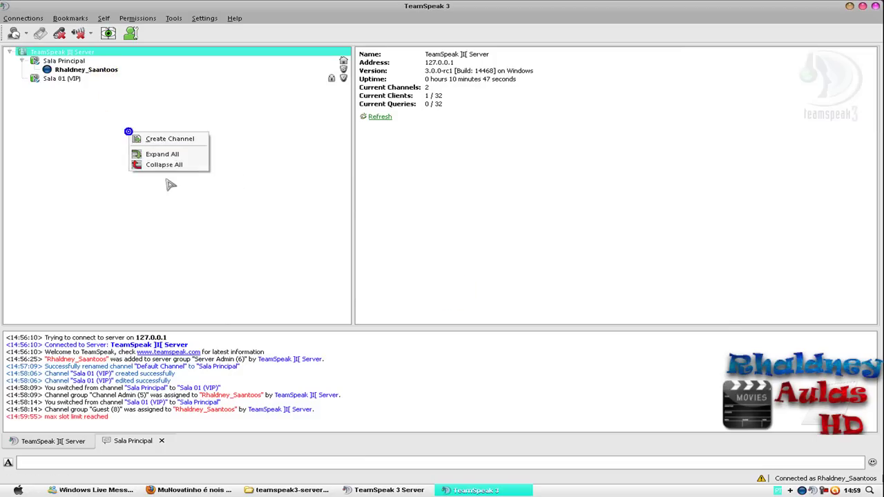
click(72, 127)
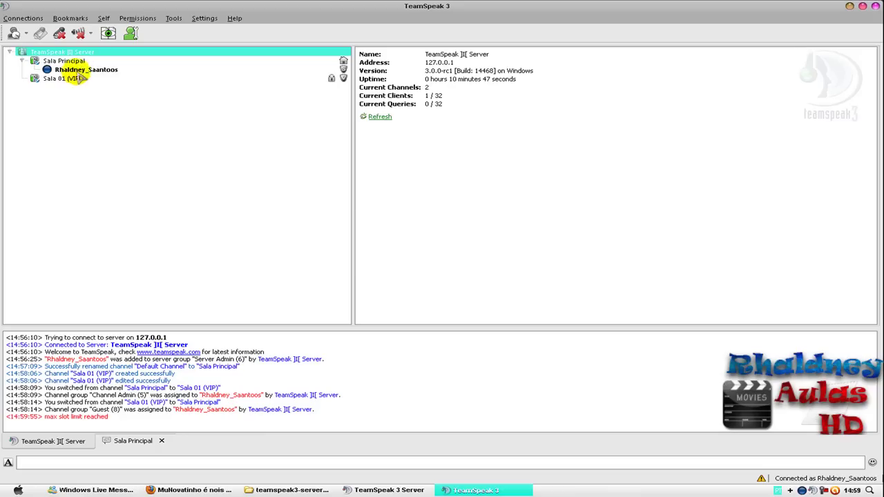
click(379, 116)
right_click(192, 127)
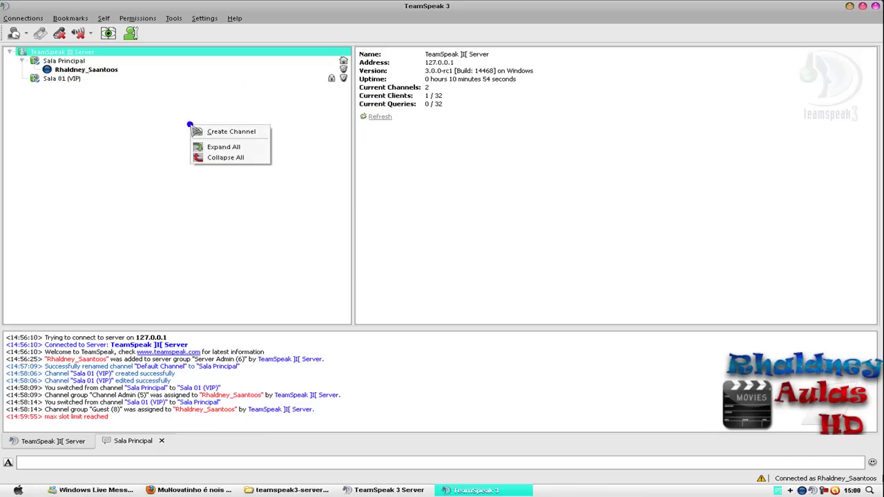
click(199, 149)
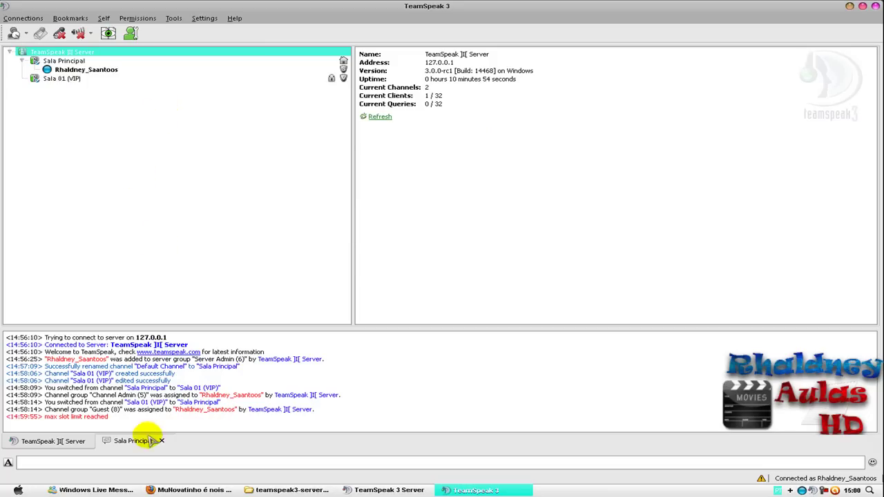
click(45, 442)
click(128, 227)
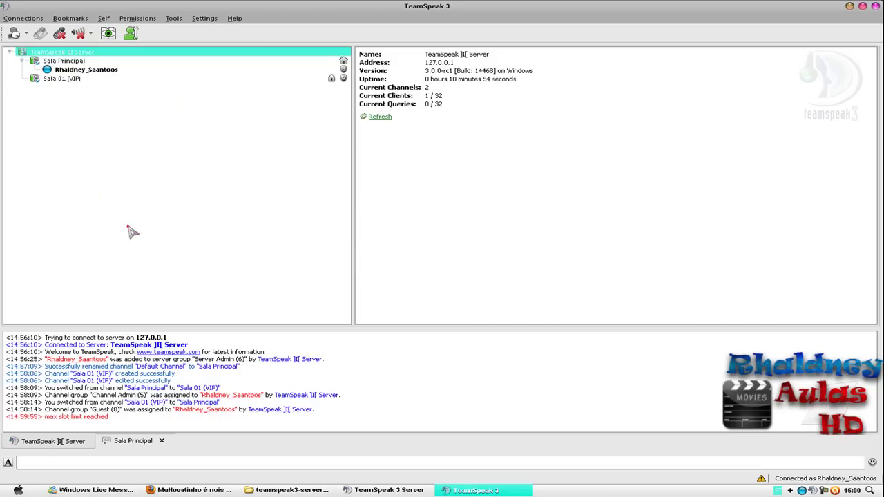
Step: Reopen the virtual server's settings, rename the server to the test name regdfgdfgdfgfdg and apply the change
right_click(64, 52)
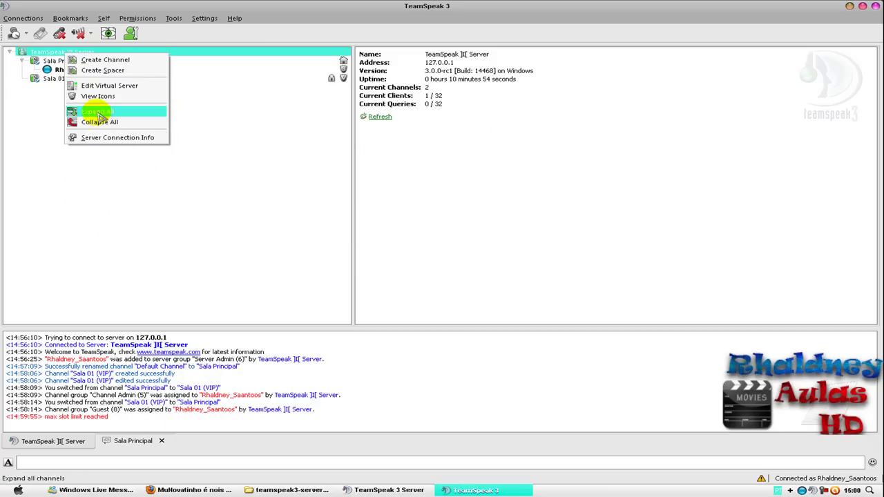
click(90, 87)
triple_click(475, 203)
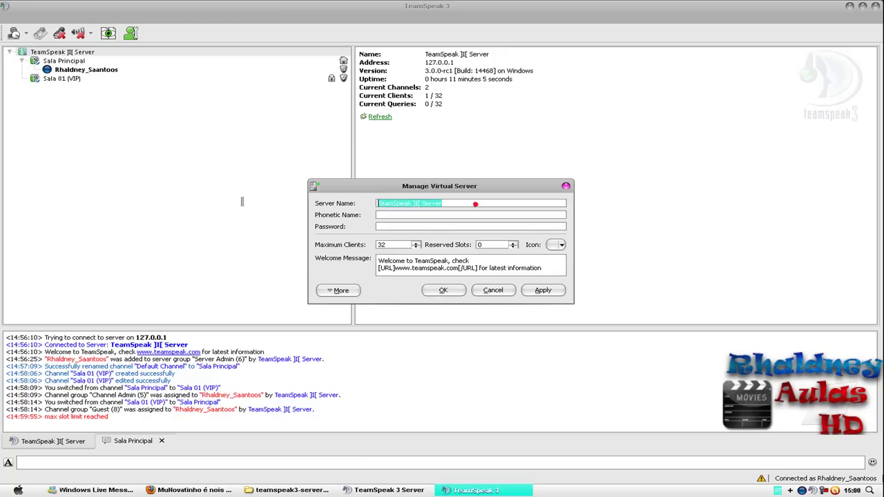
text(regdfgdfgdfgdfg)
click(552, 290)
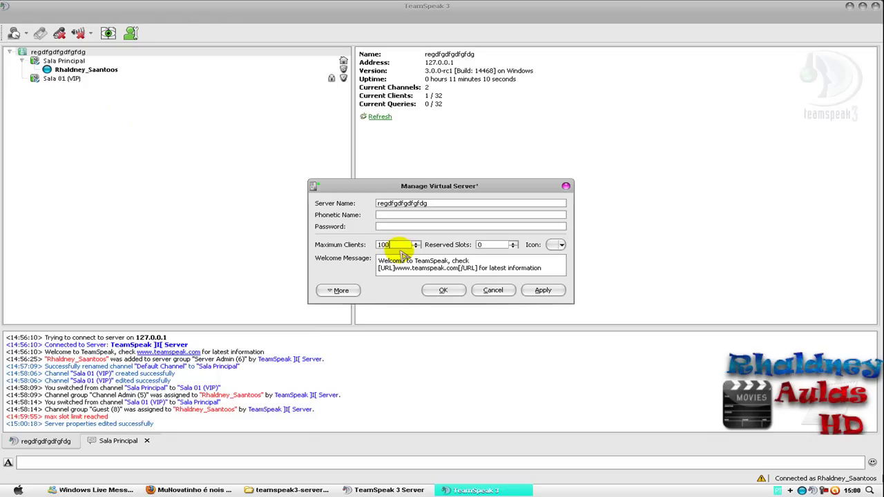
Step: Try to apply Servidor Video Aula as the server name together with a maximum of 100 clients
drag(453, 203, 407, 207)
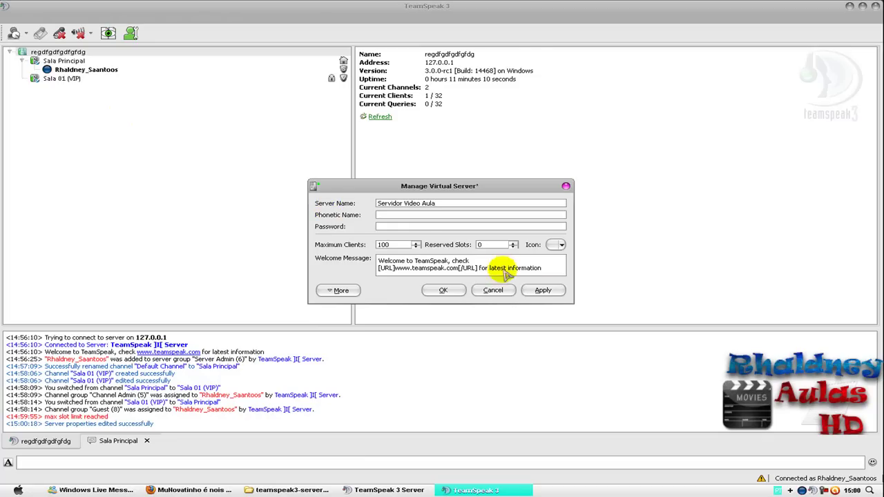
click(542, 268)
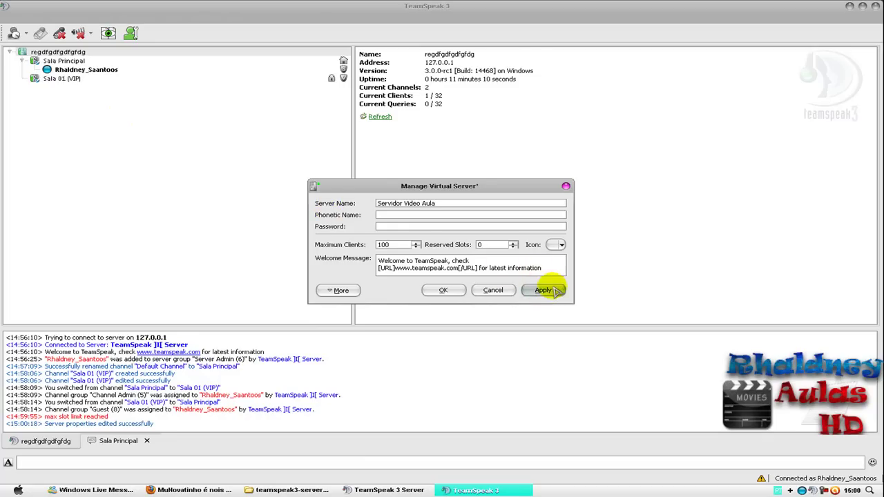
click(542, 290)
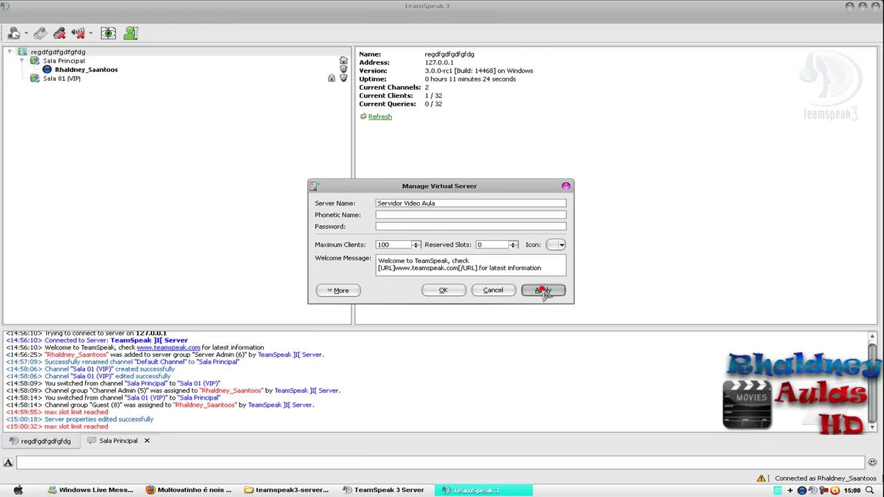
Step: Try to apply a maximum of 50 clients, close the server settings and check the server log
click(397, 246)
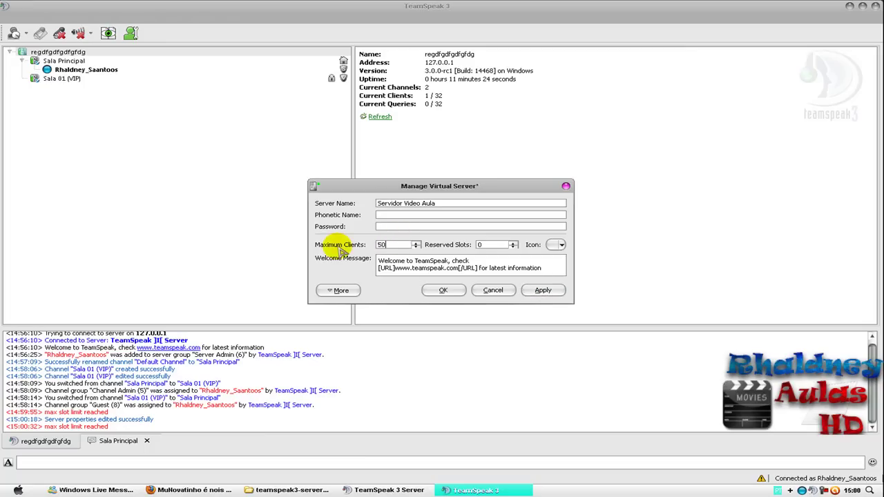
click(544, 290)
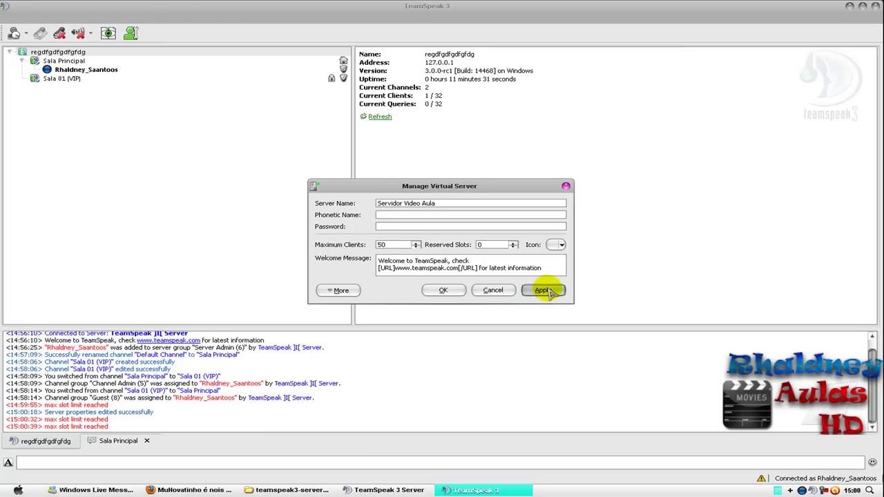
click(444, 290)
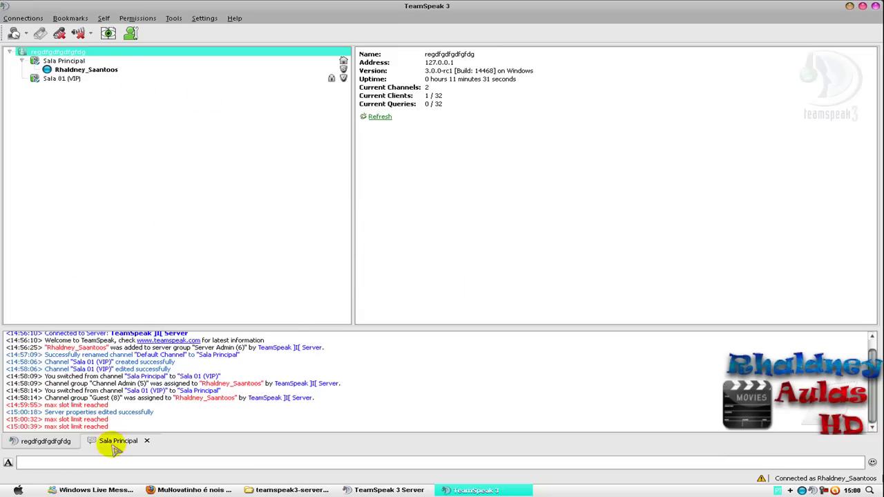
click(95, 427)
click(147, 425)
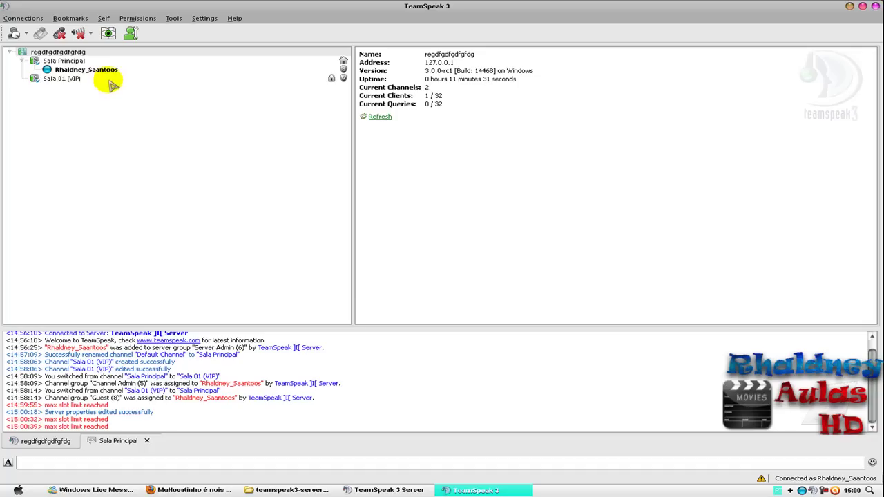
Step: Switch into the Sala 01 (VIP) channel and select your own client in the channel tree
double_click(66, 79)
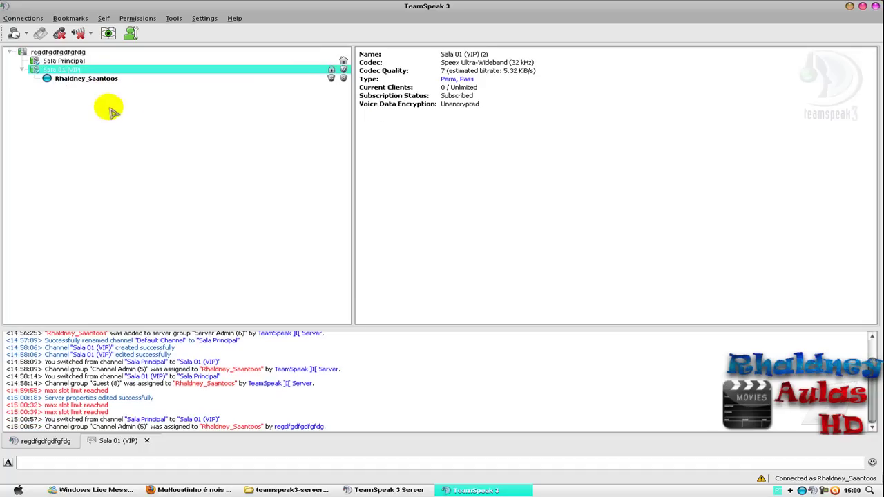
double_click(51, 70)
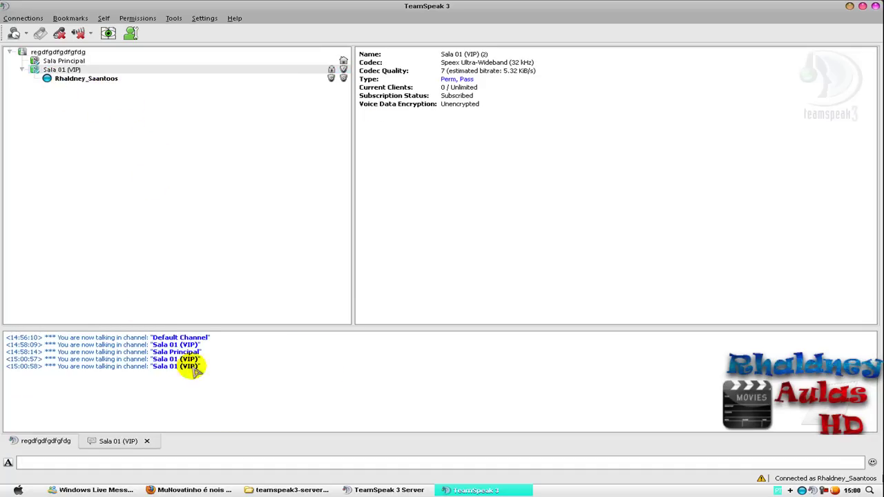
right_click(75, 81)
click(17, 115)
right_click(45, 100)
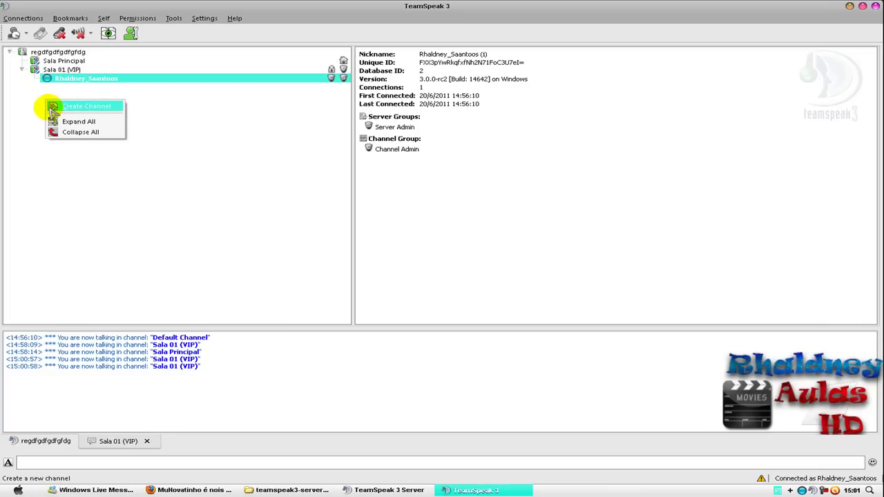
Step: Start a new channel, lower its audio quality slightly and examine the audio, permissions and advanced channel options
click(54, 109)
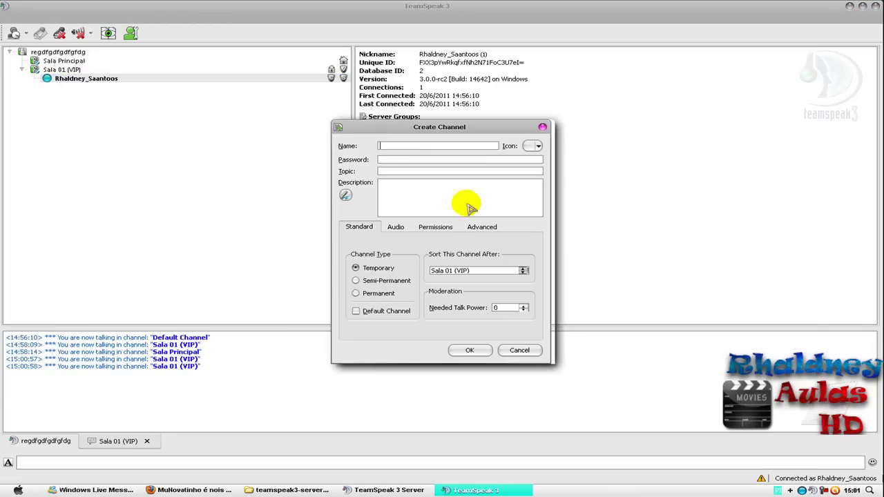
click(396, 228)
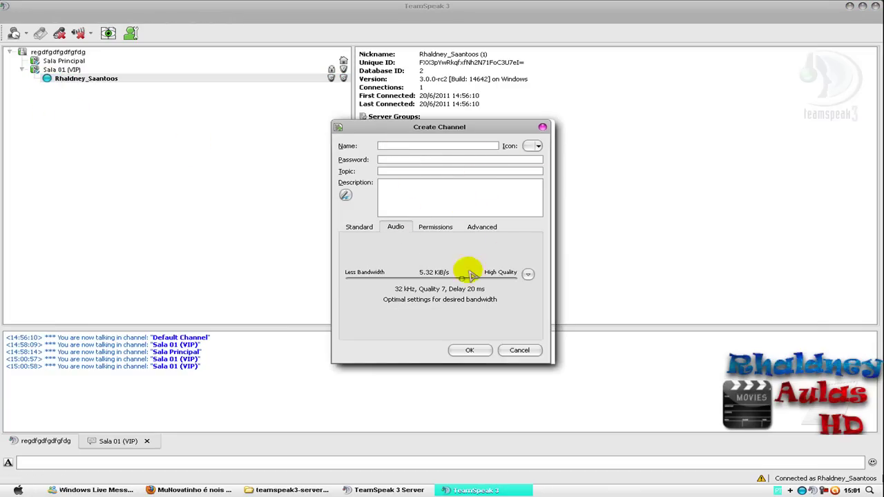
mouse_move(460, 277)
mouse_down()
mouse_move(480, 279)
mouse_move(453, 278)
mouse_up()
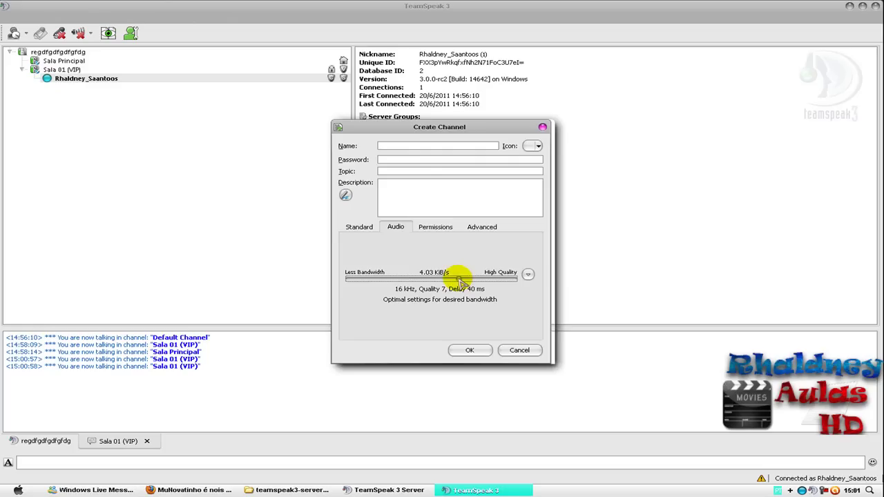
click(435, 226)
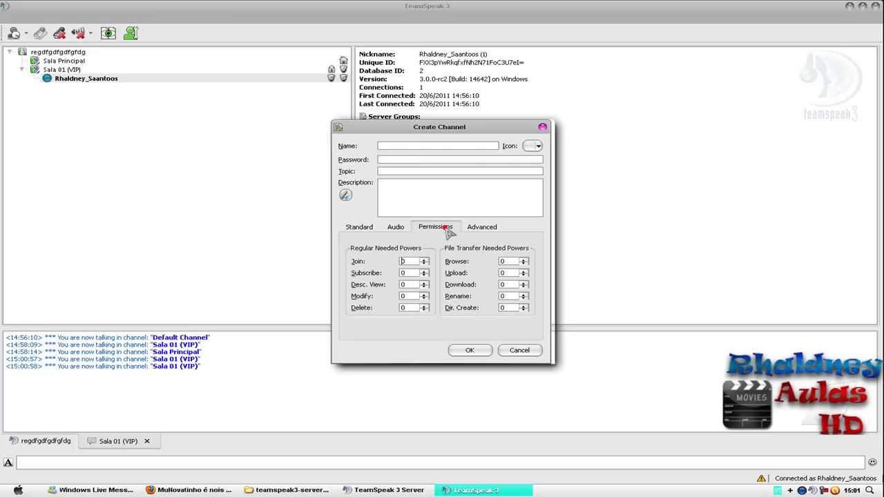
click(479, 235)
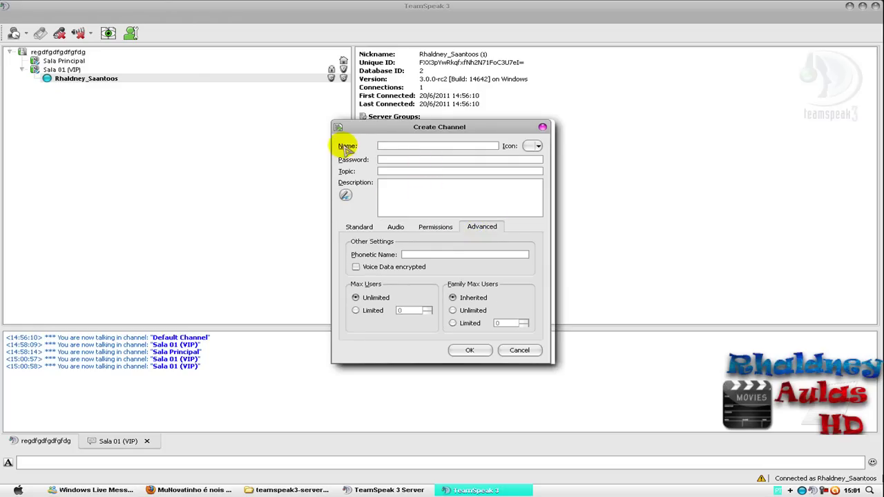
Step: Switch to the TeamSpeak 3 Server window, copy the server admin privilege key, and close that window and the unfinished channel
click(371, 490)
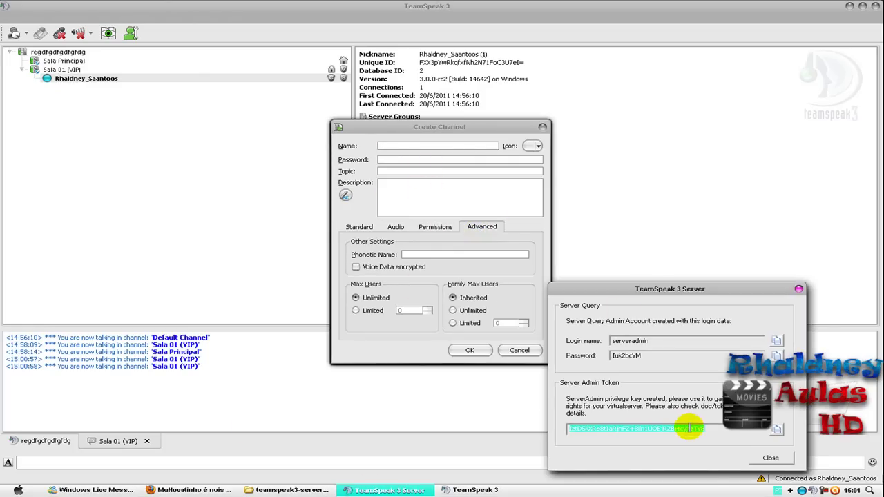
right_click(718, 427)
click(742, 457)
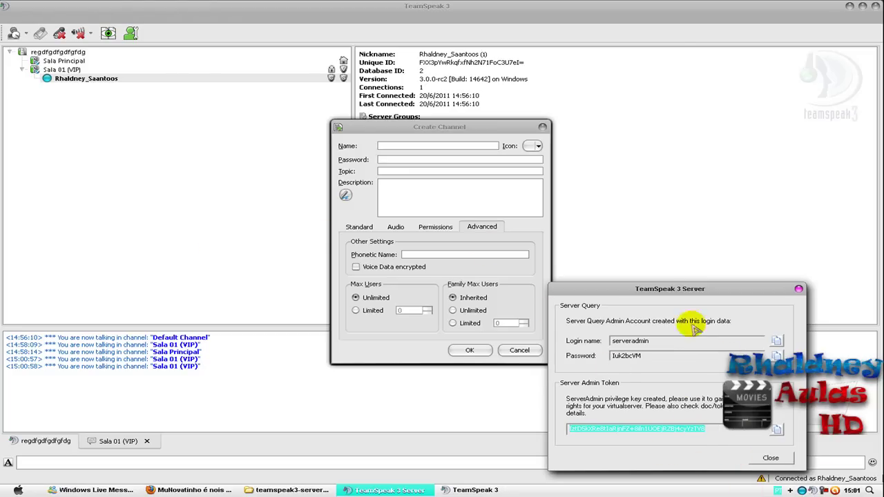
click(789, 461)
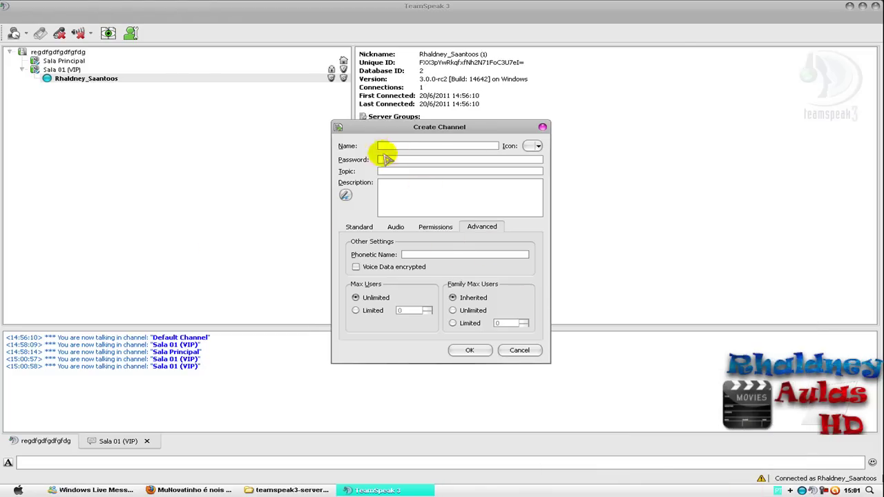
click(543, 129)
Step: Examine your own client's channel group choices and its permissions overview for the Sala 01 (VIP) channel
right_click(178, 133)
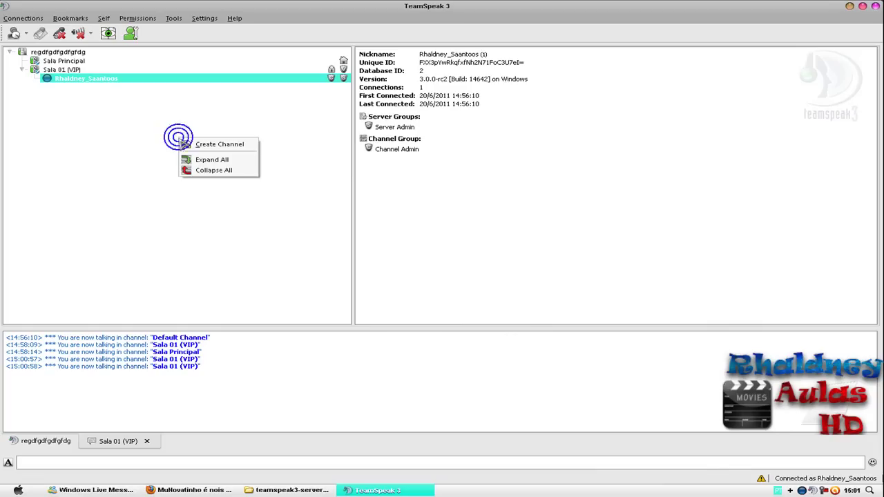
click(90, 79)
right_click(93, 80)
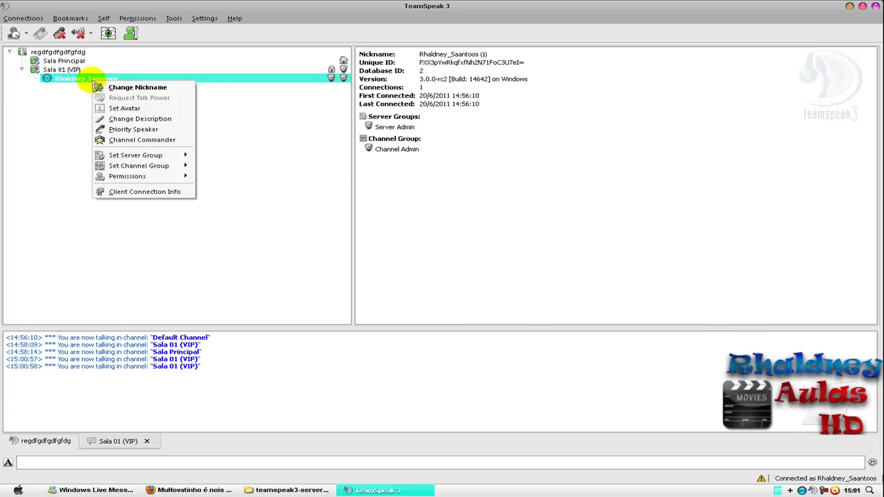
mouse_move(141, 166)
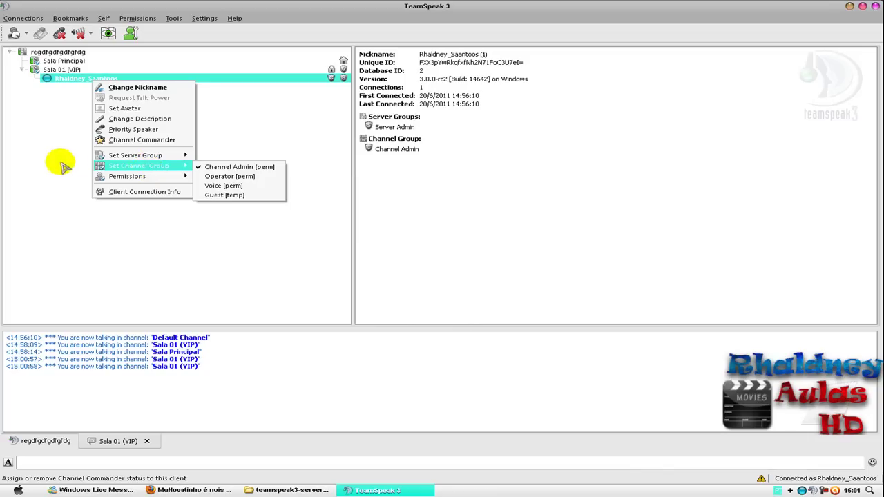
click(40, 155)
right_click(74, 82)
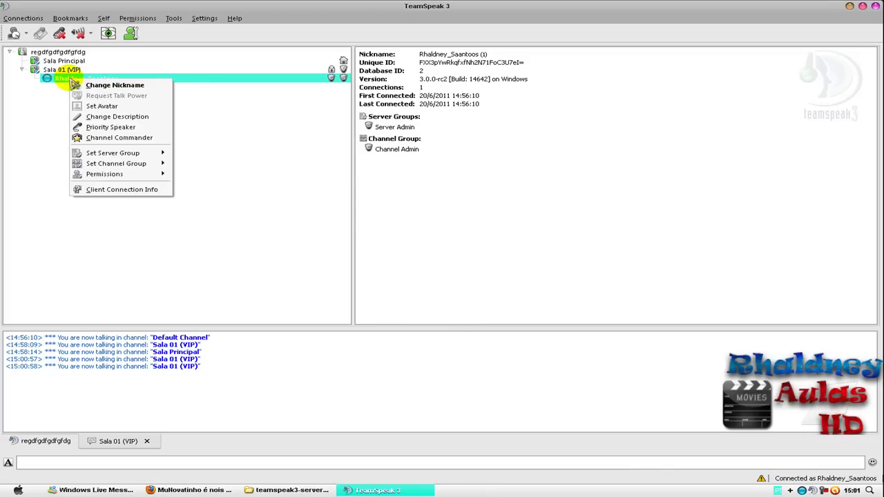
mouse_move(147, 168)
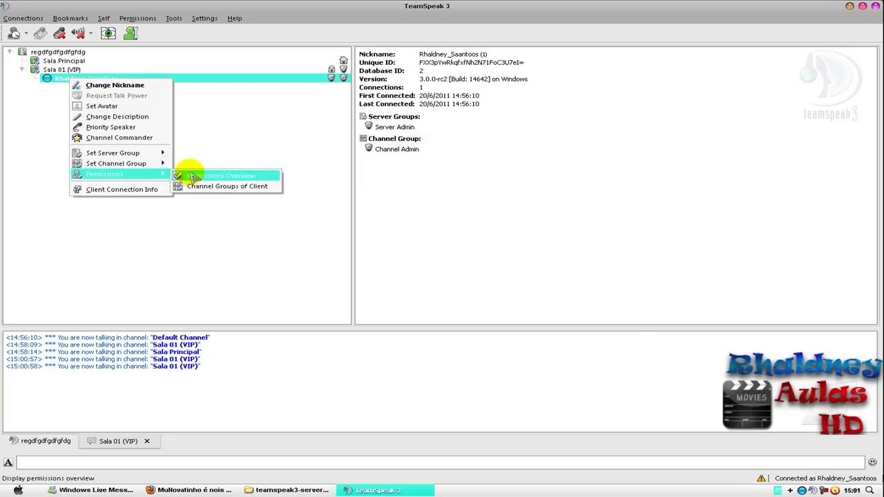
click(193, 177)
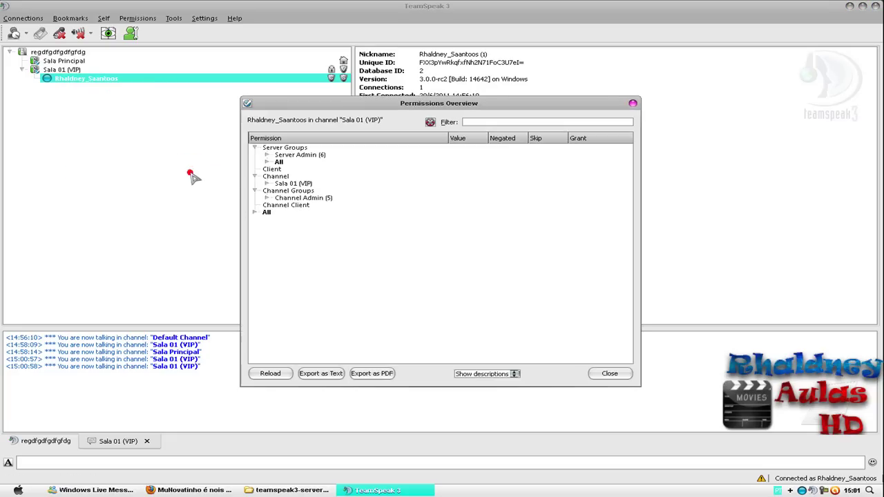
click(633, 104)
Step: Look for an avatar image for your own client on the Desktop and cancel the selection
right_click(162, 111)
right_click(63, 113)
right_click(52, 78)
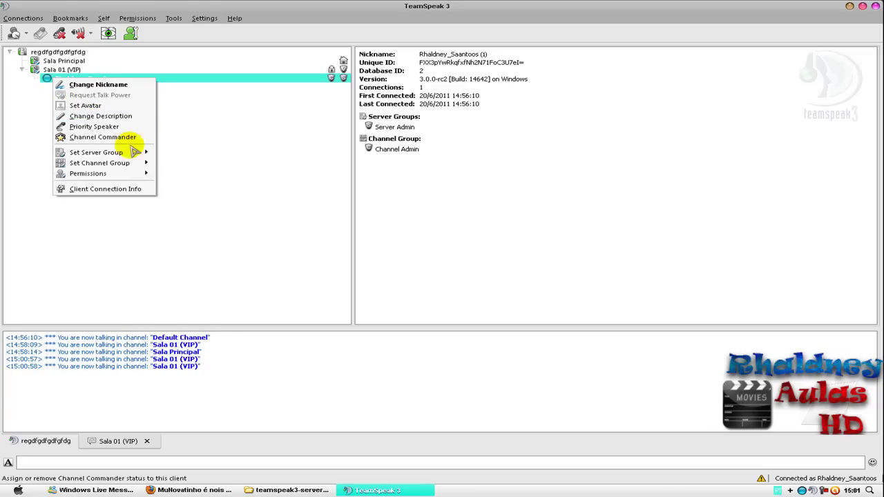
click(112, 105)
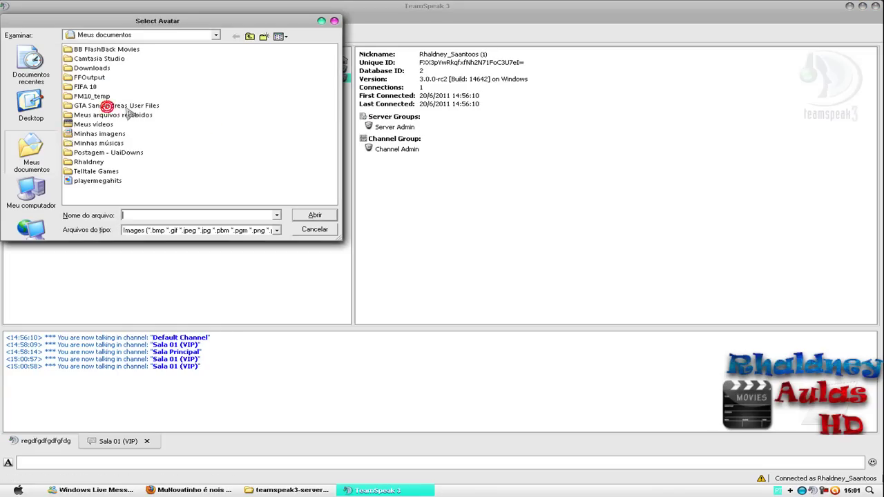
click(27, 111)
click(322, 230)
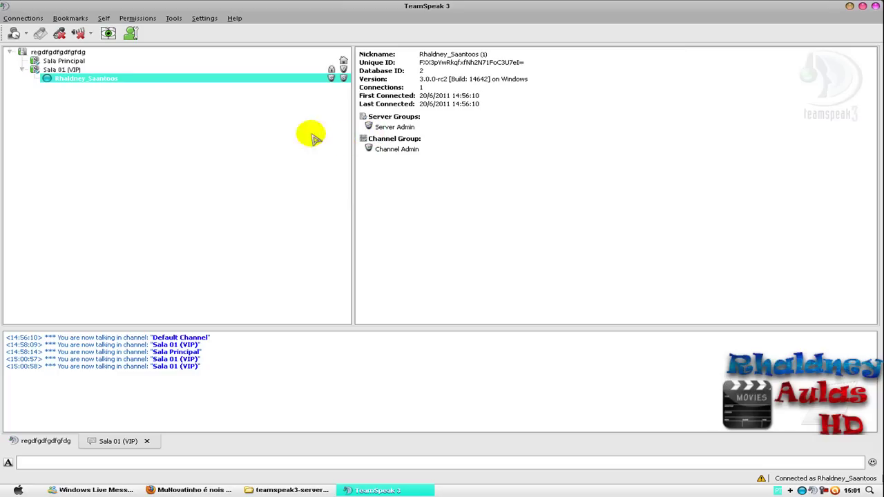
Step: Quit the TeamSpeak client and close the MuNovatinho é nois page in Firefox, leaving the TeamSpeak downloads page open
click(10, 19)
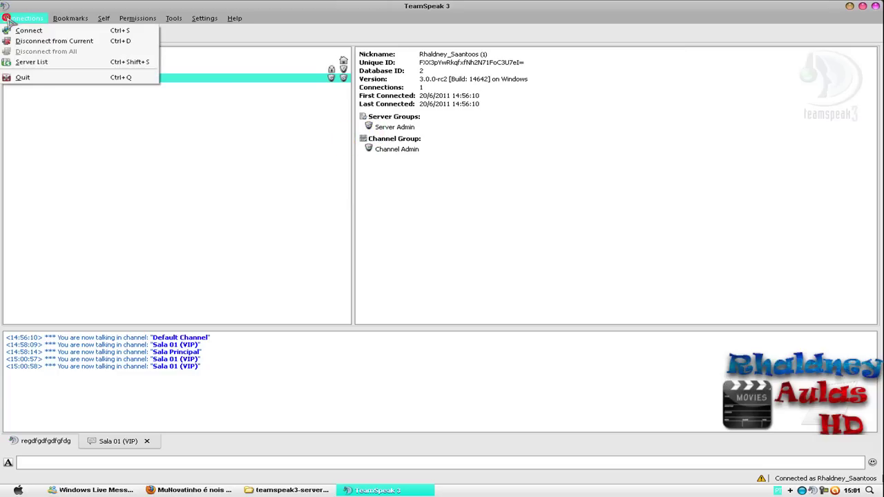
click(48, 77)
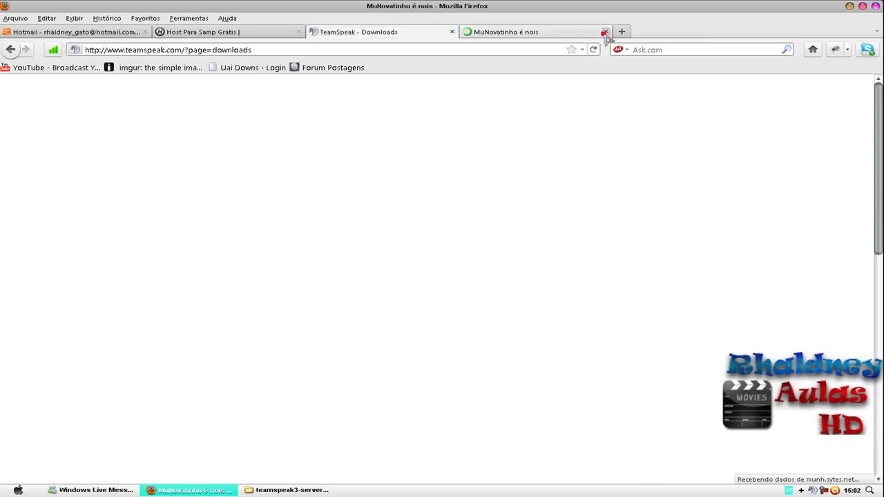
click(606, 32)
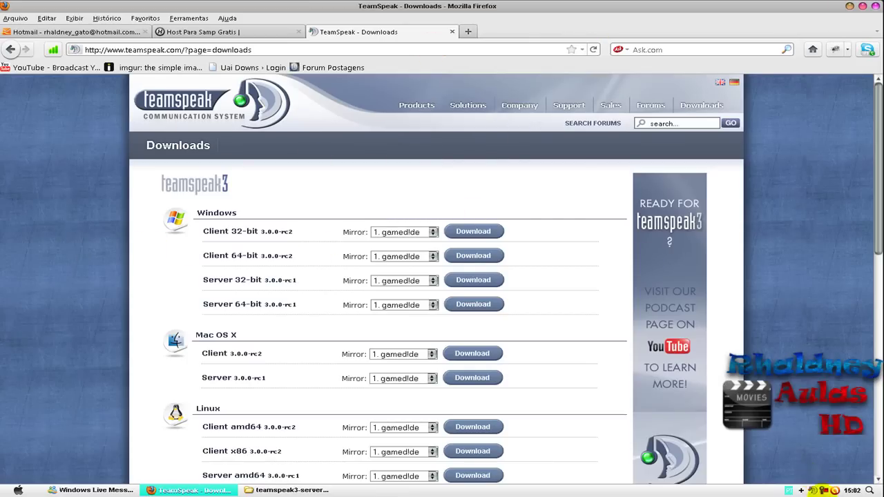
right_click(823, 489)
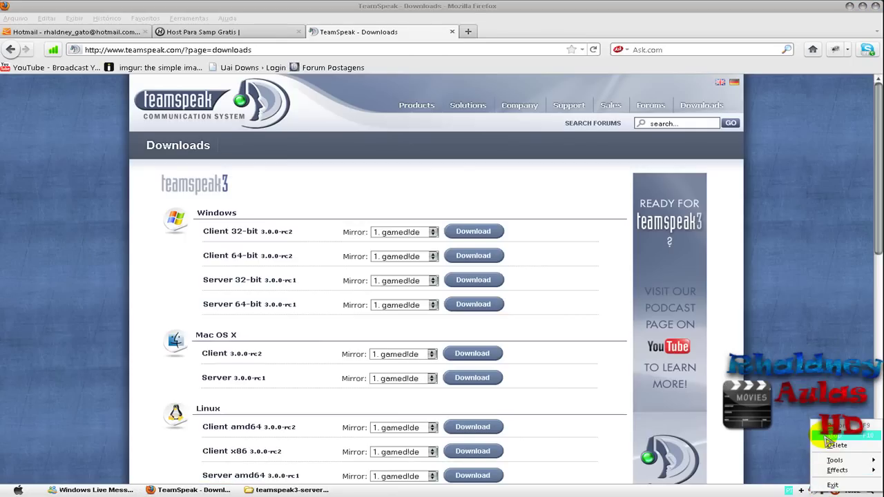